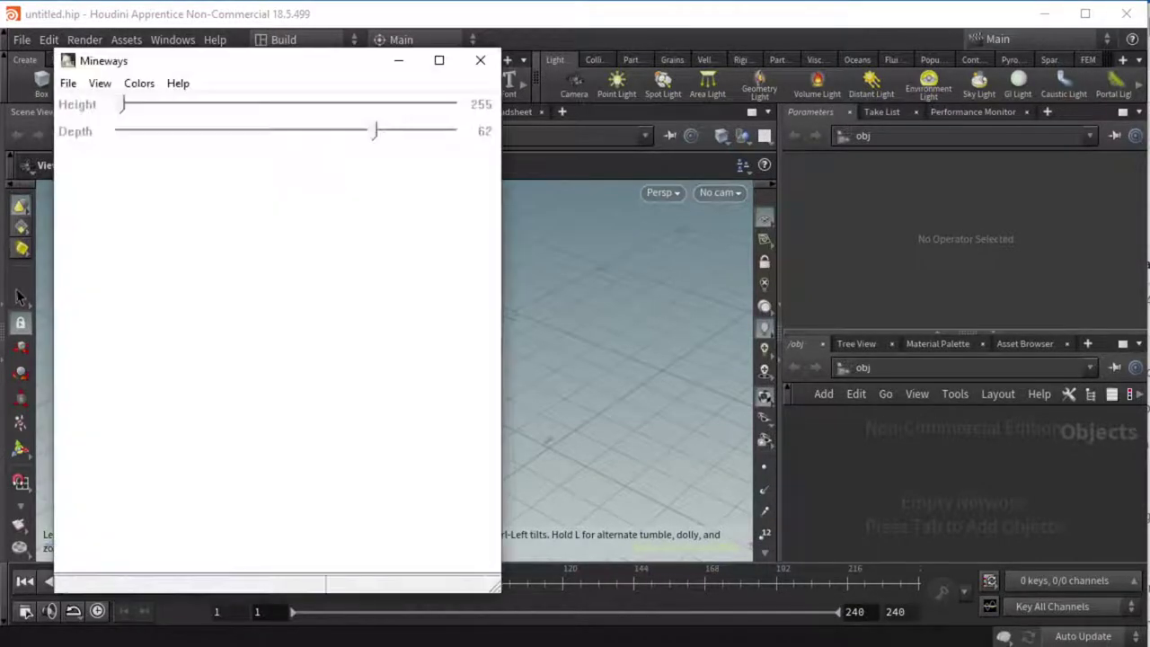
- Reposition the Mineways window and open the Hillside Manor [1.8] world
{"action": "left_click_drag", "start_coordinate": [259, 67], "coordinate": [694, 54]}
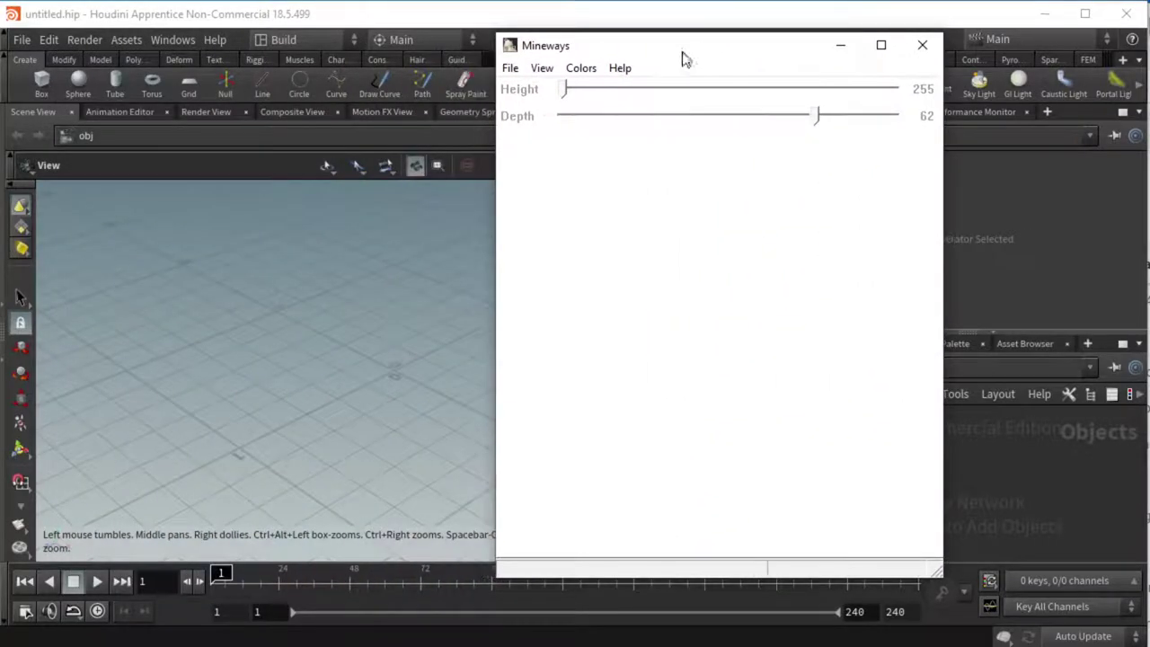
{"action": "left_click", "coordinate": [509, 70]}
{"action": "mouse_move", "coordinate": [559, 92]}
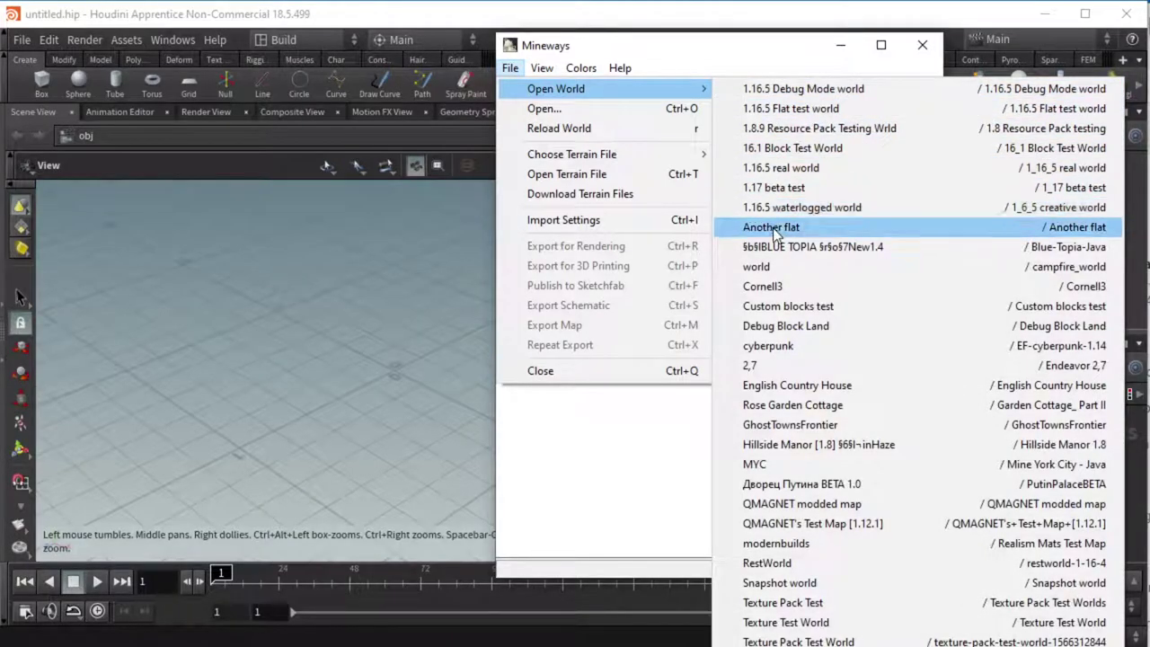
{"action": "left_click", "coordinate": [818, 445]}
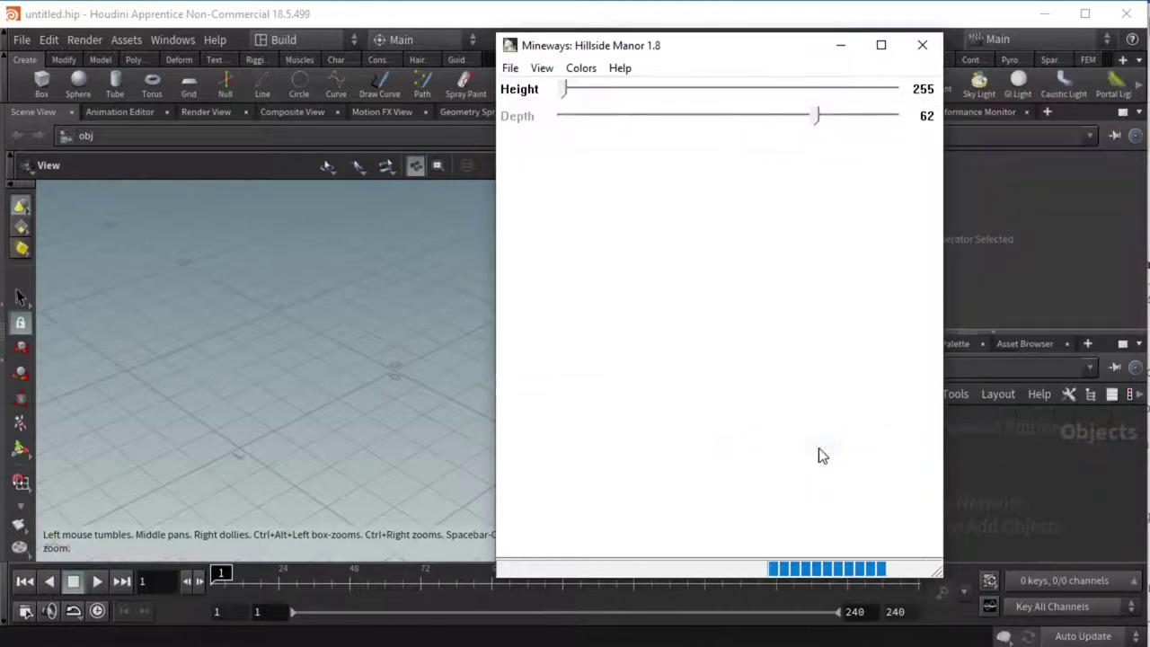
- Select the map area around the manor, about X 147 to 206 and Z 477 to 543, and accept setting the depth to 61
{"action": "scroll", "coordinate": [703, 364], "scroll_direction": "up", "scroll_amount": 4}
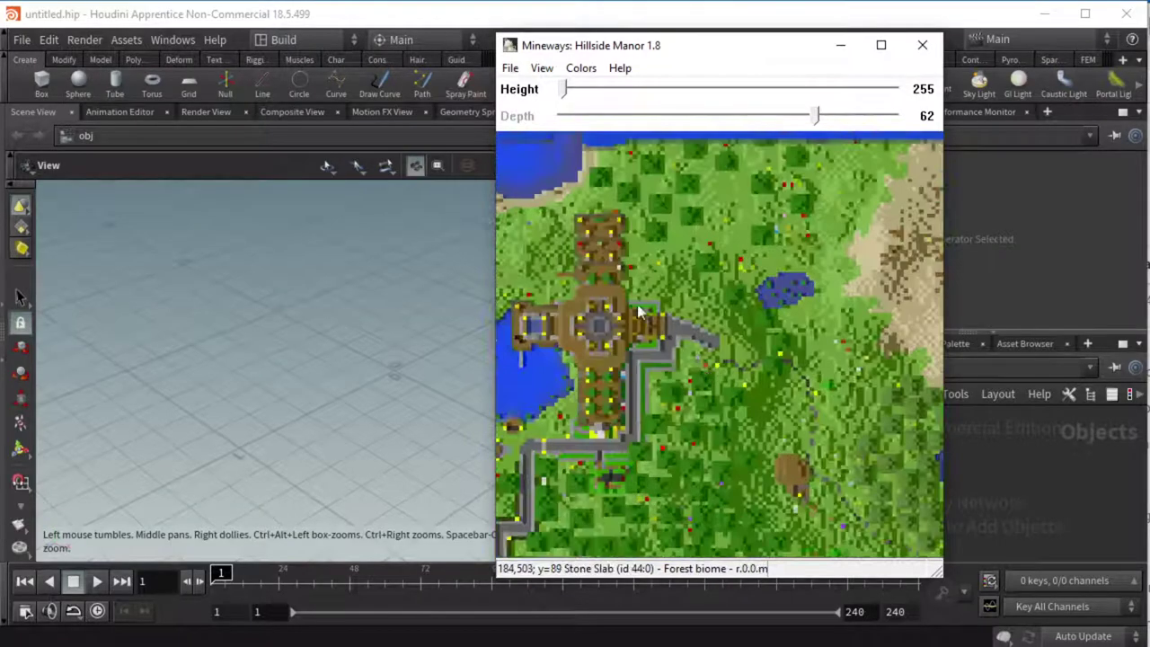
{"action": "scroll", "coordinate": [566, 260], "scroll_direction": "up", "scroll_amount": 1}
{"action": "left_click_drag", "start_coordinate": [566, 260], "coordinate": [643, 279]}
{"action": "right_click_drag", "start_coordinate": [602, 207], "coordinate": [837, 469]}
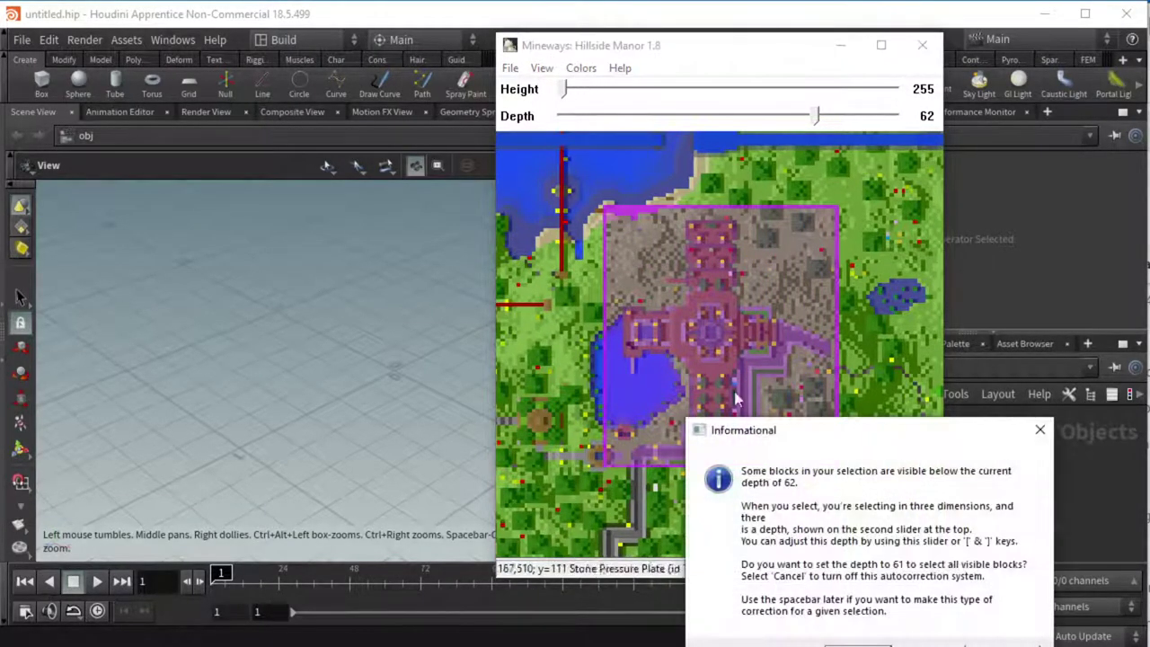
{"action": "key", "text": "Return"}
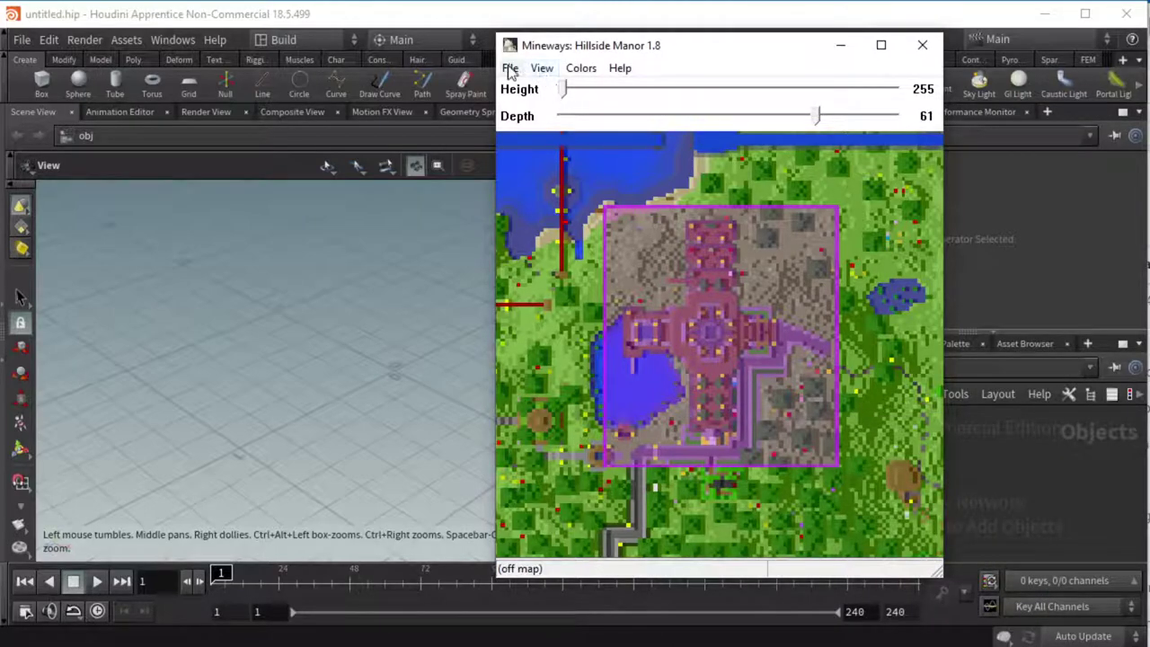
- Choose terrainExt_JG-RTX64.png as the terrain file for the map
{"action": "left_click", "coordinate": [509, 68]}
{"action": "mouse_move", "coordinate": [546, 160]}
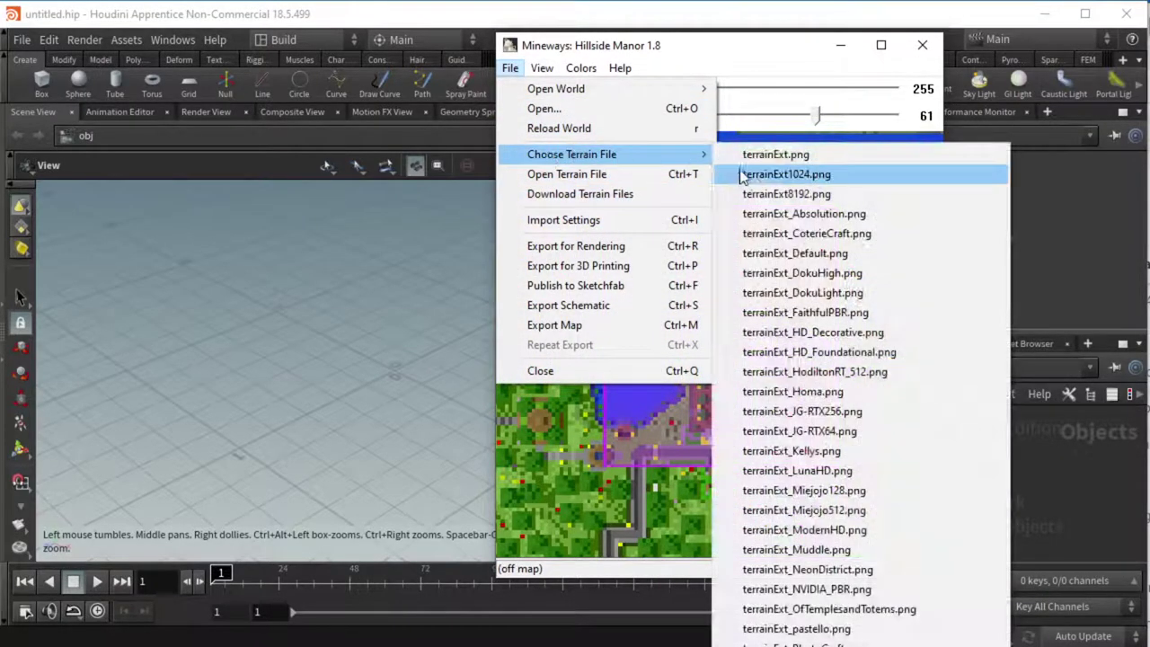
{"action": "left_click", "coordinate": [827, 431]}
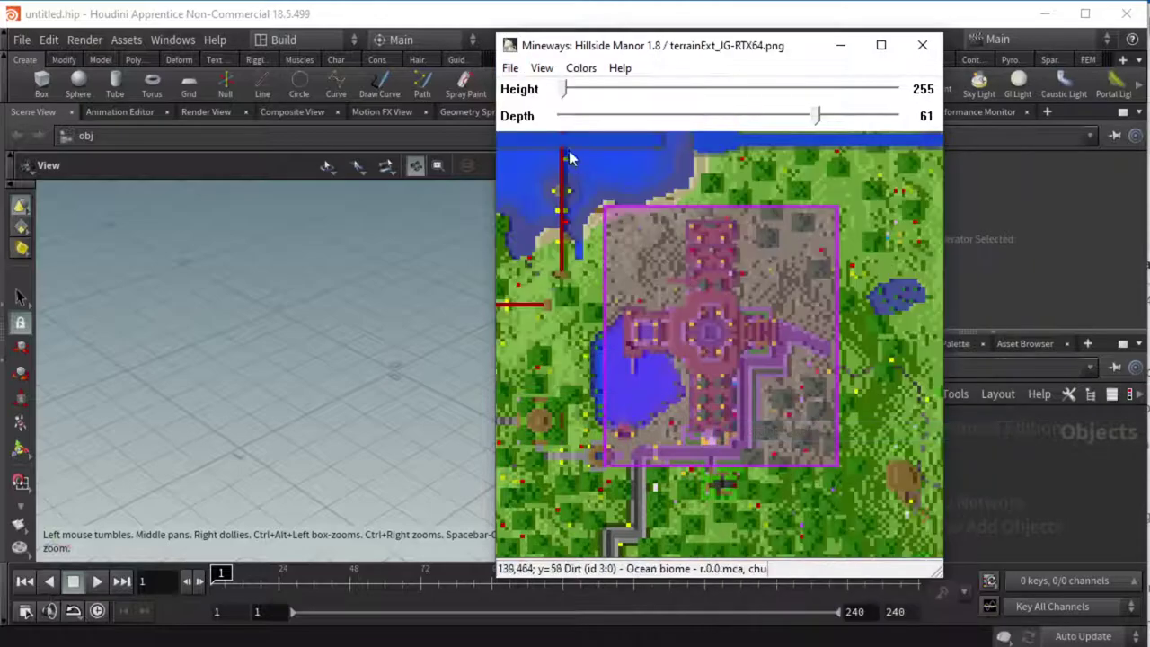
- Export the selection for rendering as a Universal Scene Description file named house with the preset export options, and decline further export statistics
{"action": "left_click", "coordinate": [510, 70]}
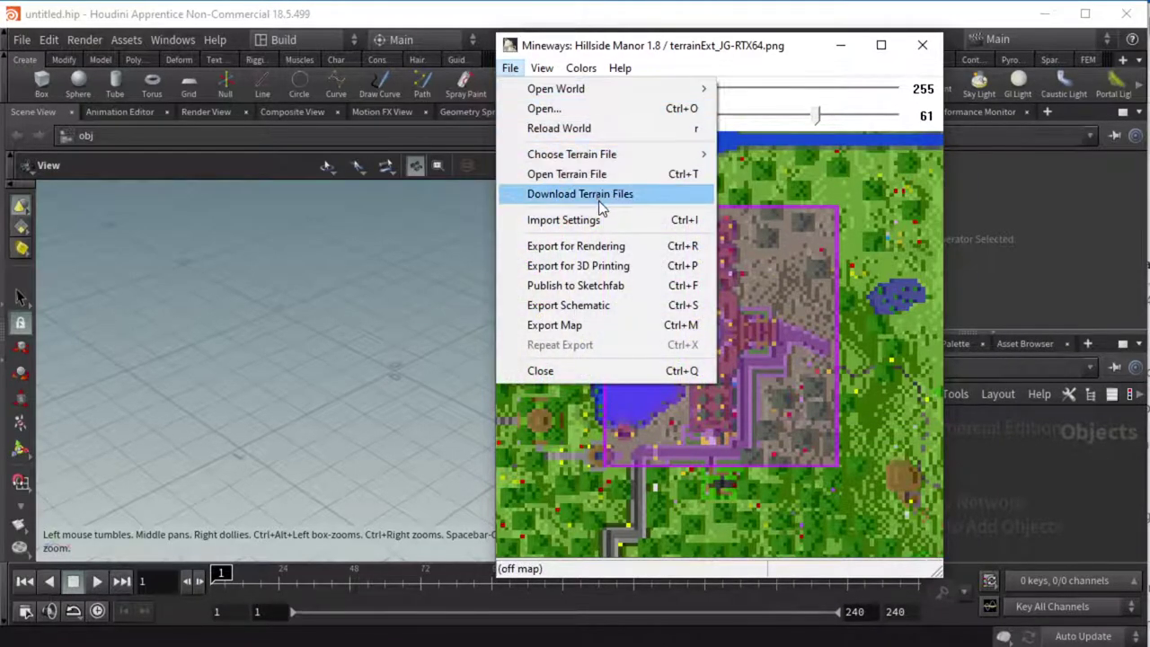
{"action": "left_click", "coordinate": [601, 255]}
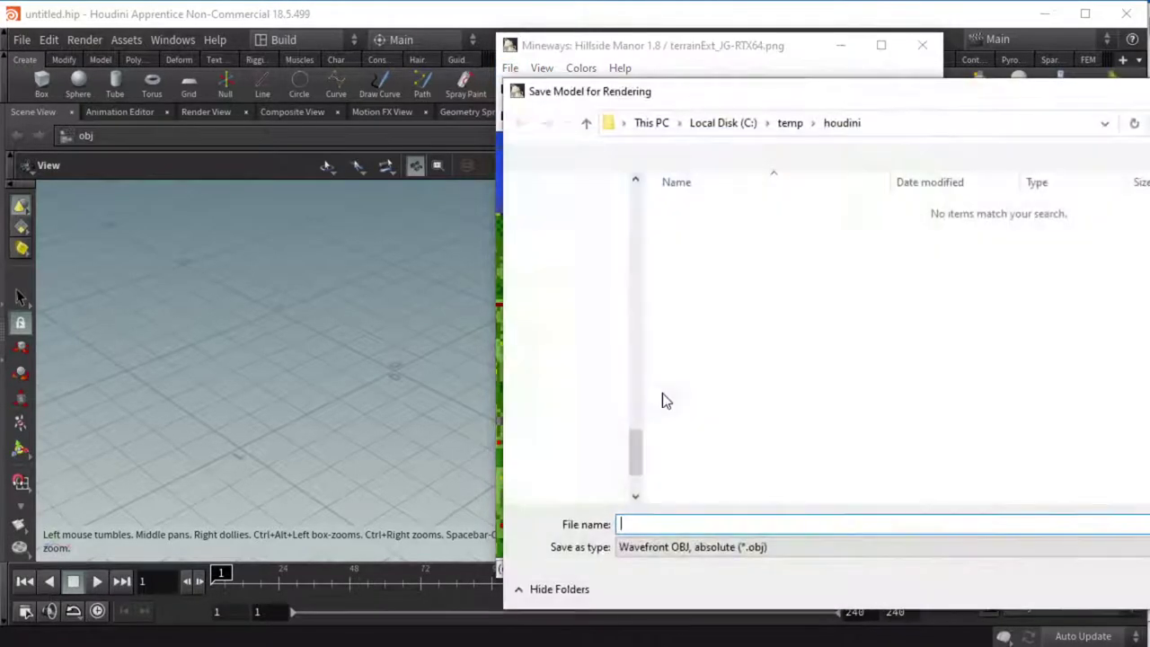
{"action": "left_click", "coordinate": [710, 547]}
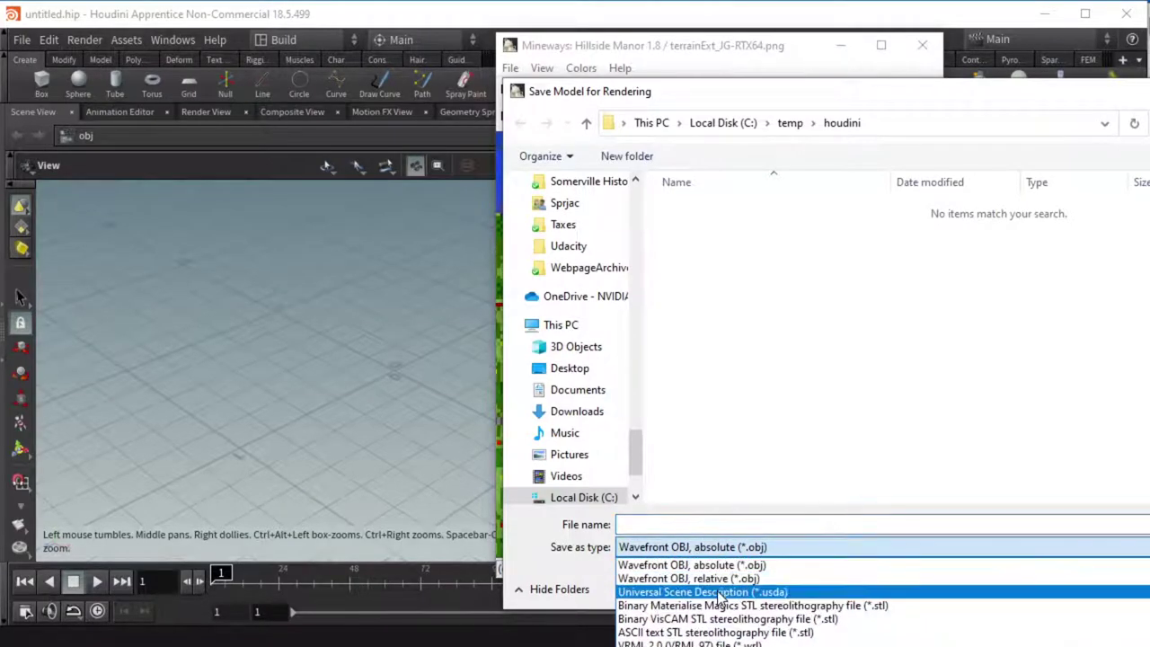
{"action": "left_click", "coordinate": [719, 582]}
{"action": "left_click", "coordinate": [710, 523]}
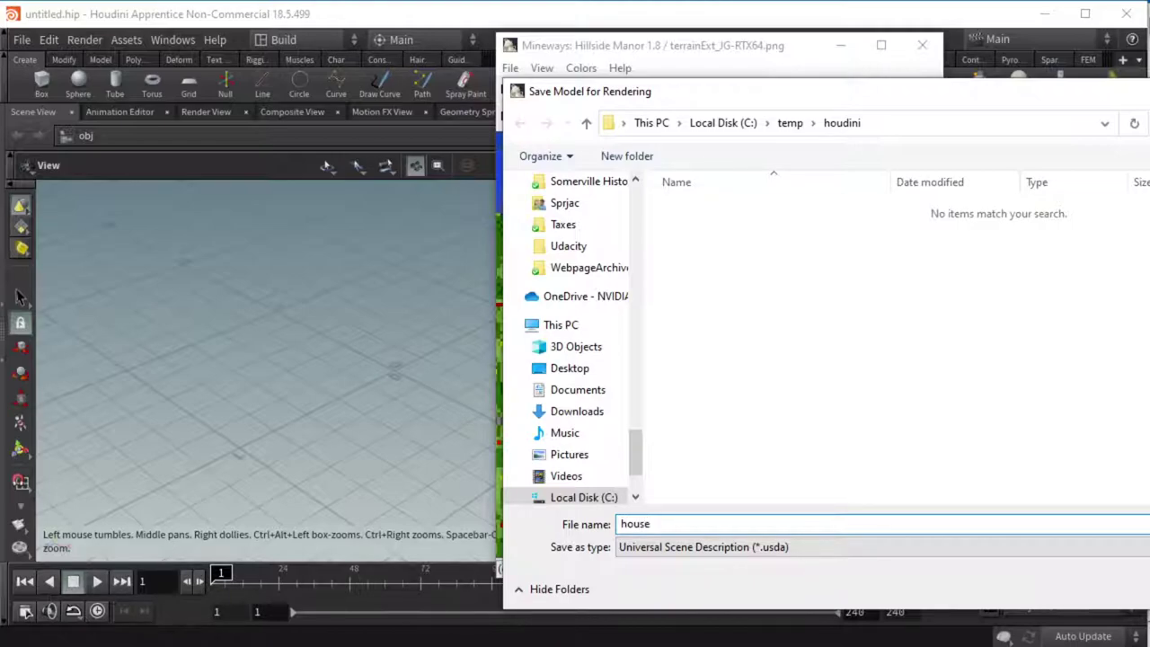
{"action": "key", "text": "Return"}
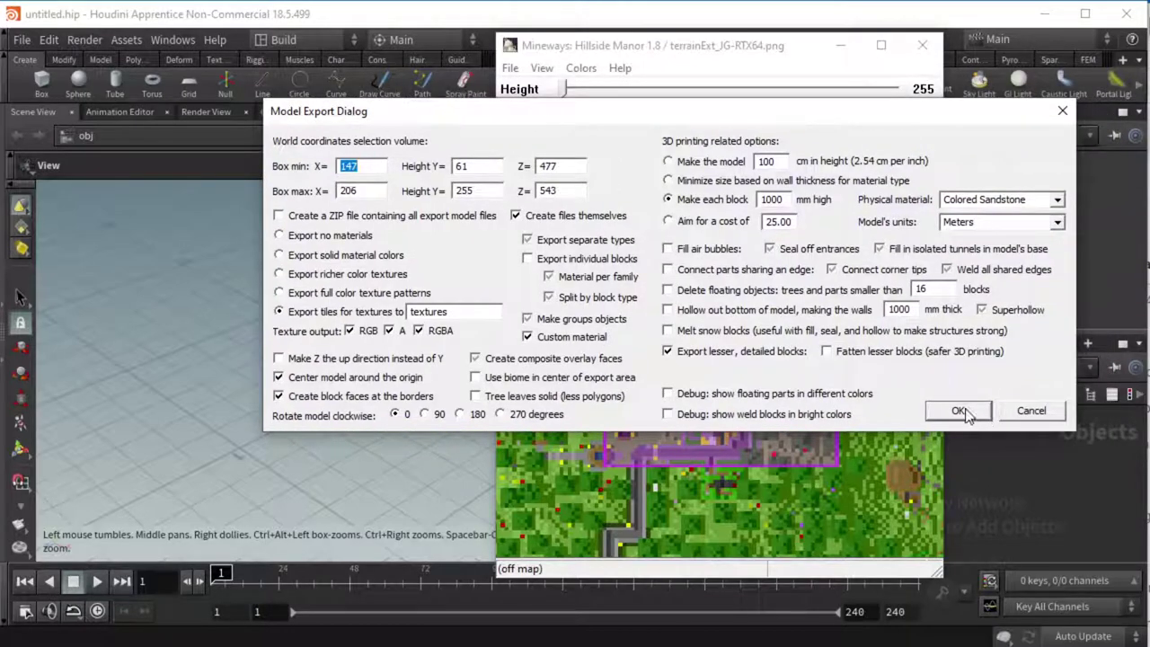
{"action": "left_click", "coordinate": [959, 411]}
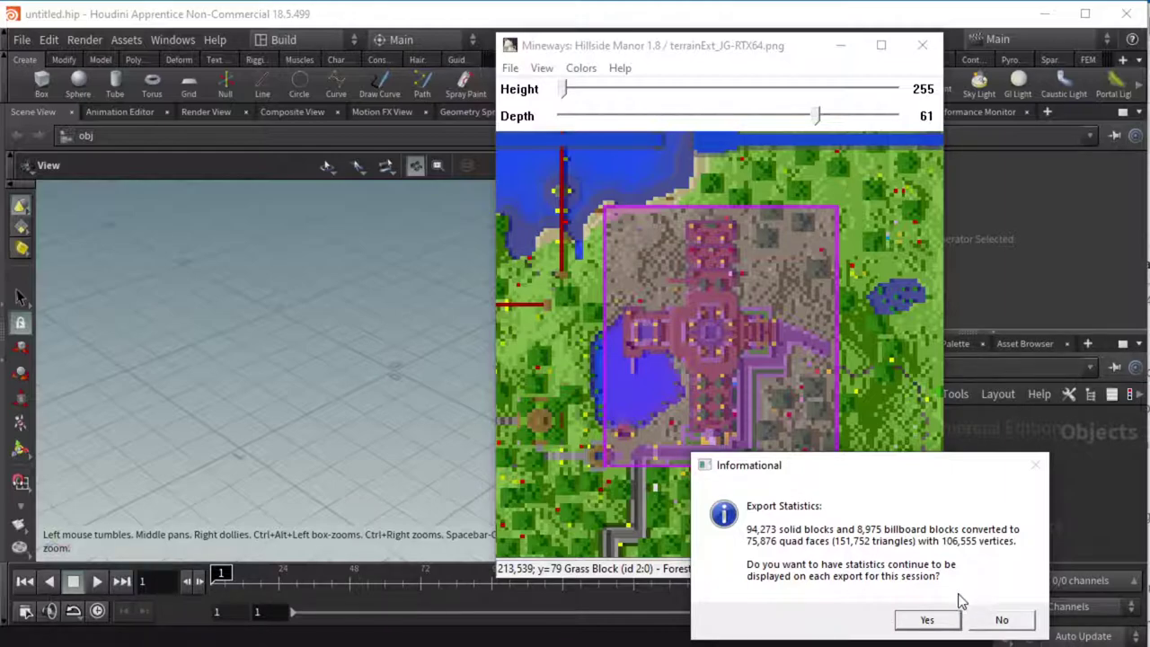
{"action": "left_click", "coordinate": [998, 622]}
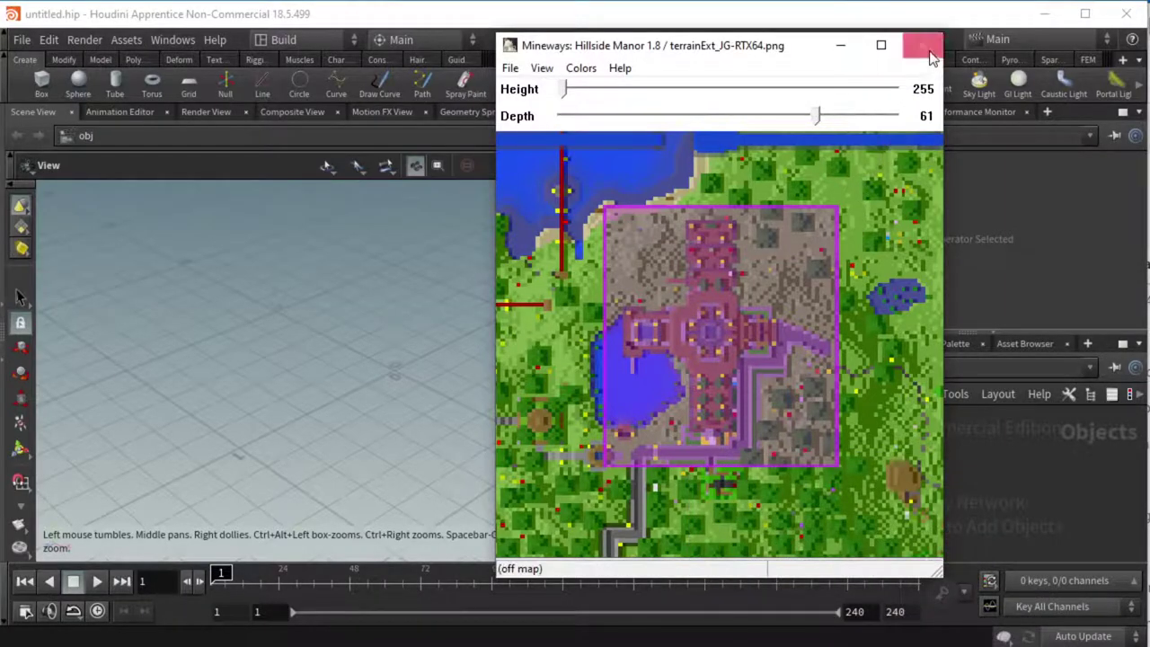
- Close Mineways and switch the Houdini desktop layout from Build to Solaris
{"action": "left_click", "coordinate": [922, 45]}
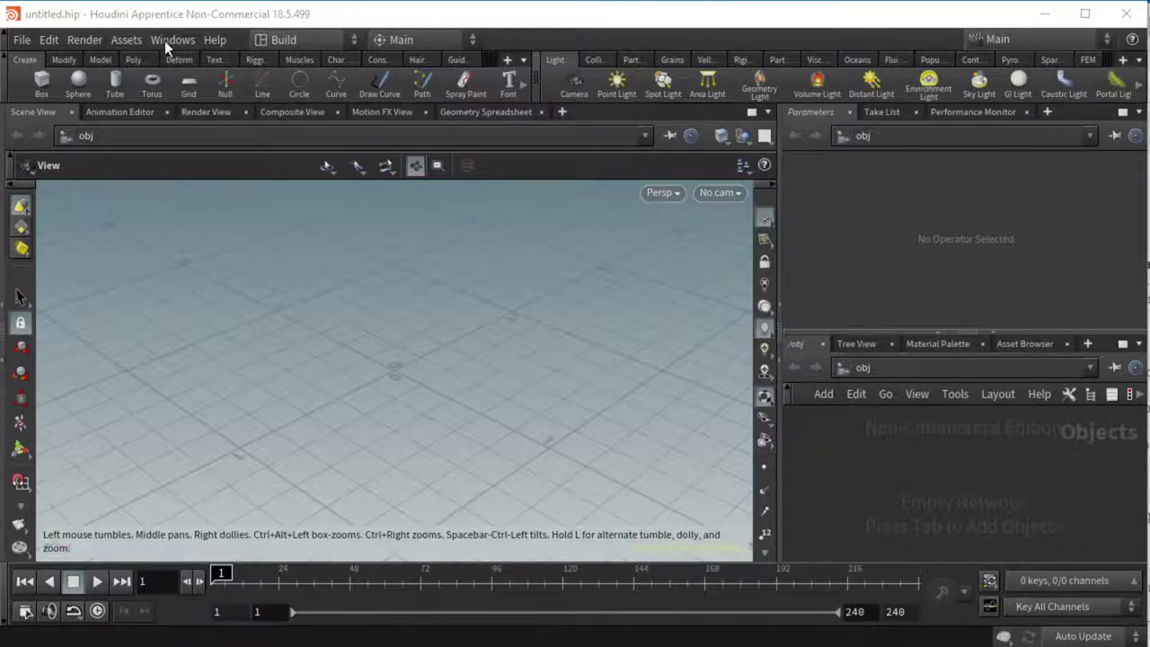
{"action": "left_click", "coordinate": [284, 41]}
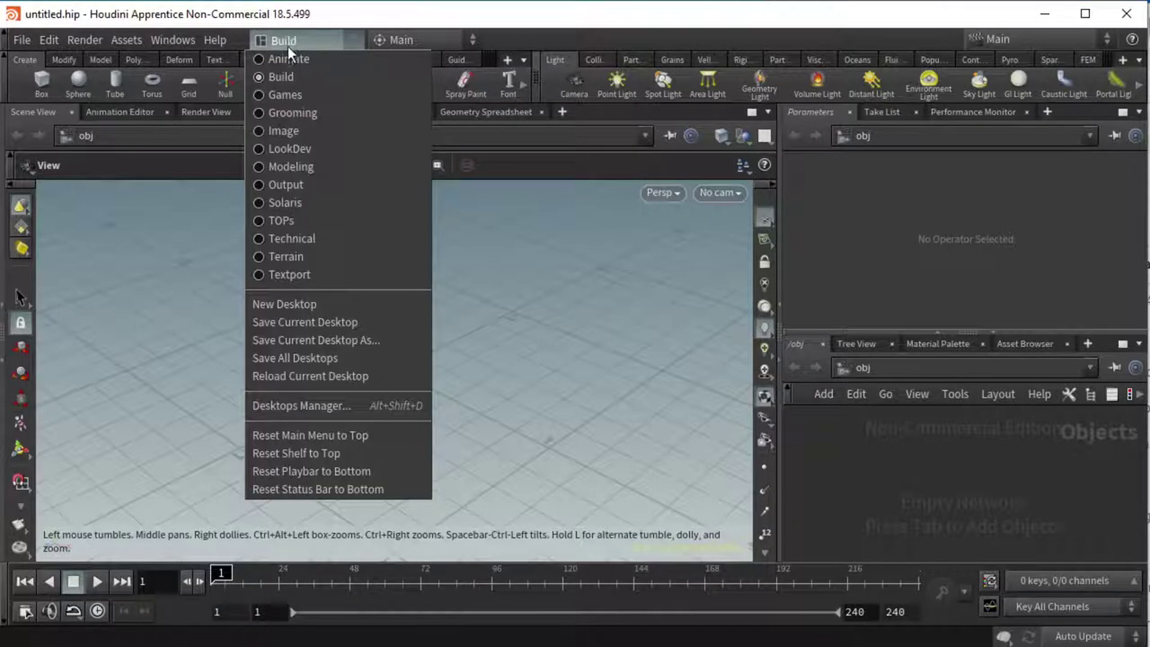
{"action": "left_click", "coordinate": [289, 206]}
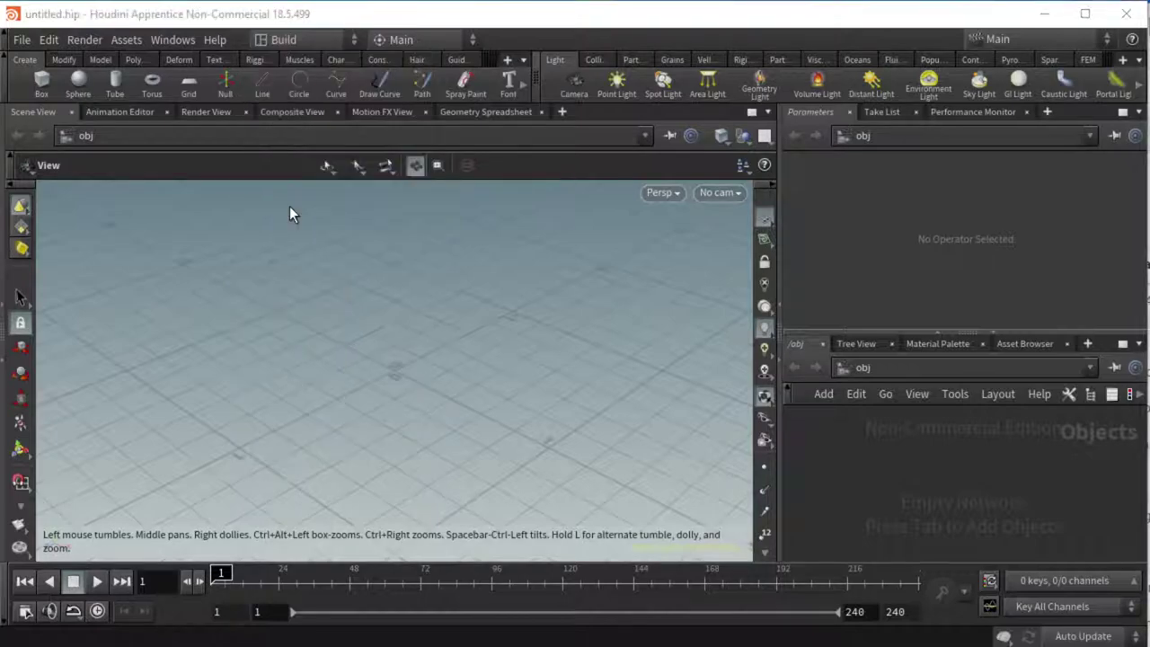
- Add a File node to the empty stage network
{"action": "key", "text": "Tab"}
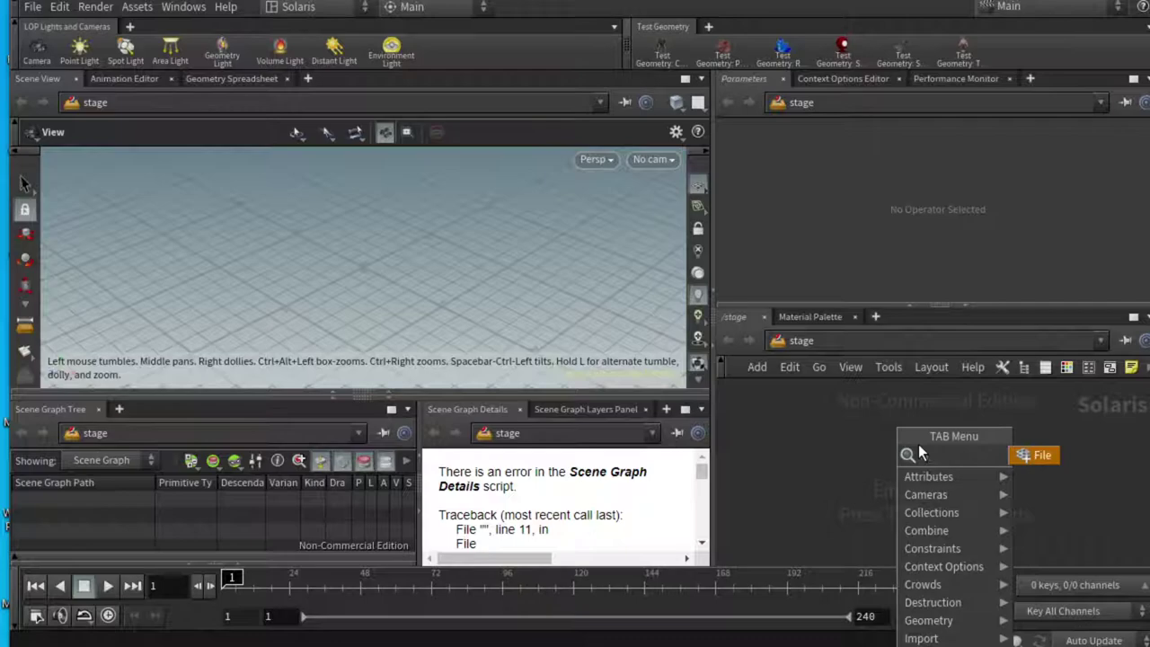
{"action": "left_click", "coordinate": [1034, 454]}
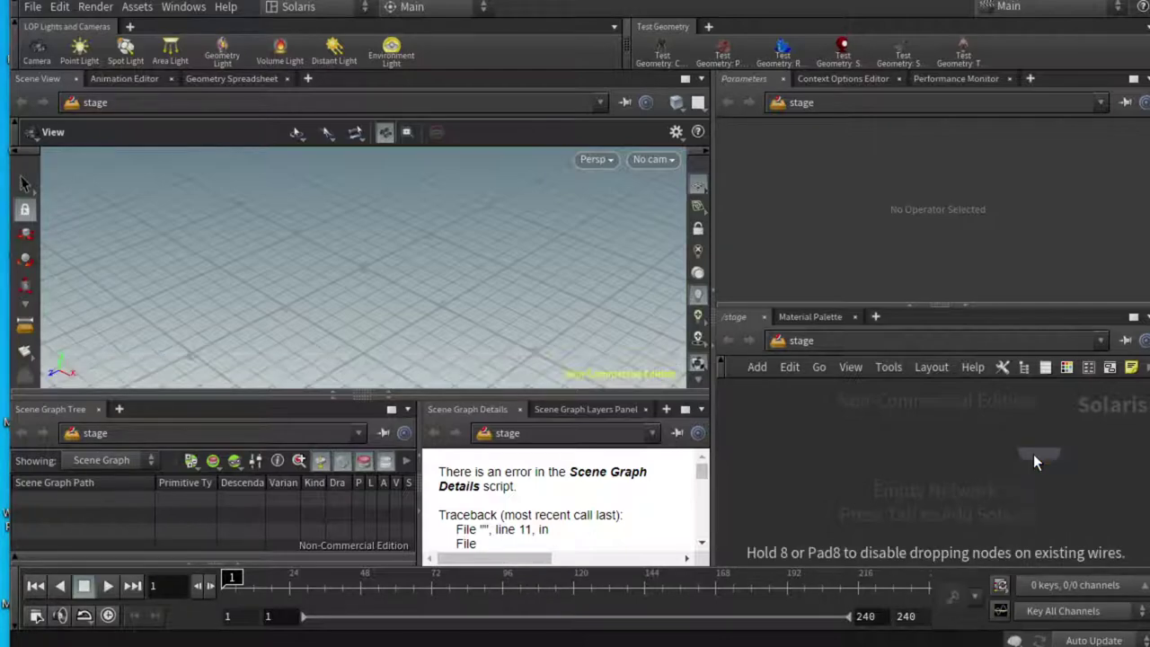
{"action": "left_click", "coordinate": [926, 445]}
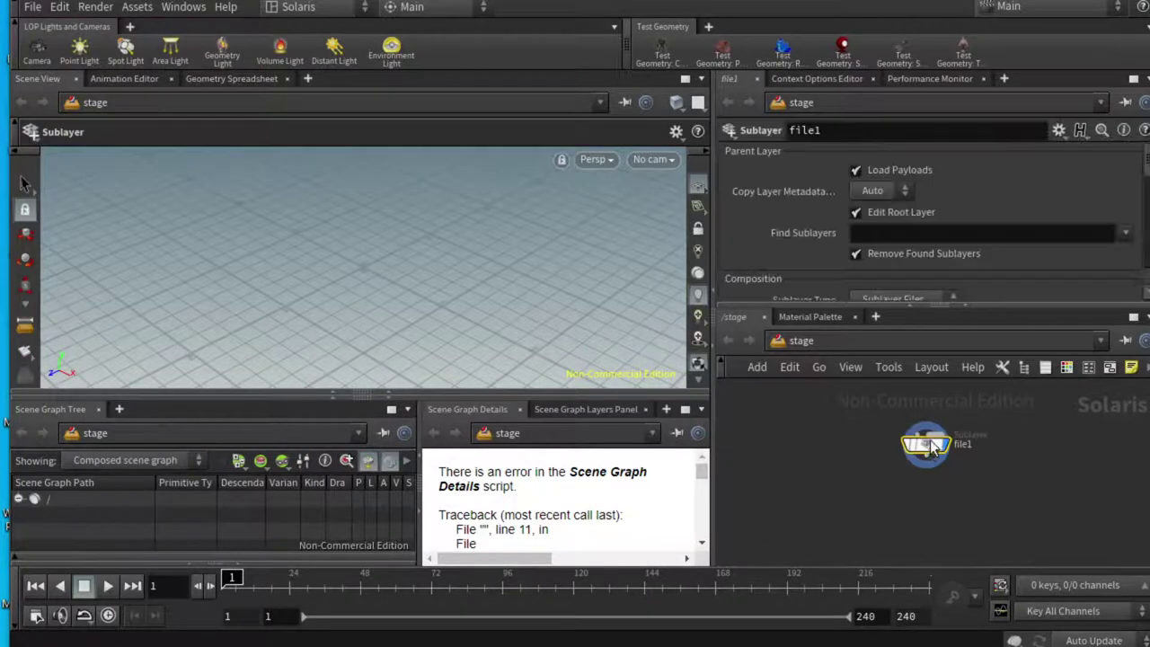
- Enlarge the parameter area and set the node's sublayer file to house.usda from c:/temp/houdini
{"action": "left_click_drag", "start_coordinate": [989, 306], "coordinate": [1008, 432]}
{"action": "scroll", "coordinate": [1014, 347], "scroll_direction": "down", "scroll_amount": 4}
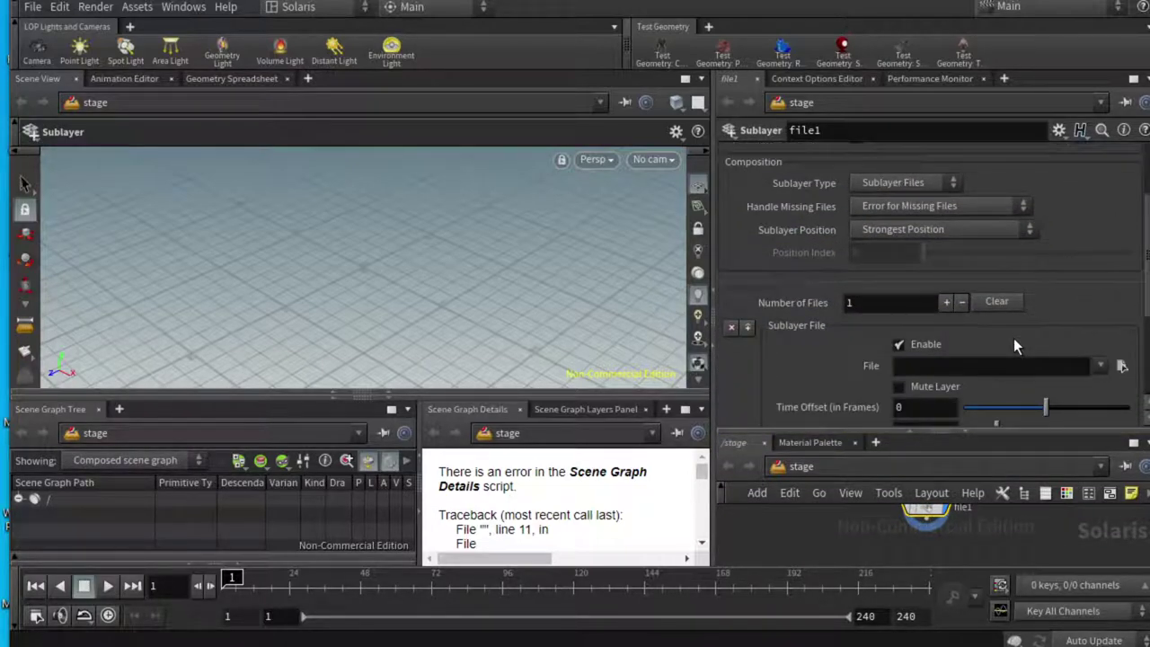
{"action": "left_click", "coordinate": [1121, 366]}
{"action": "triple_click", "coordinate": [1023, 174]}
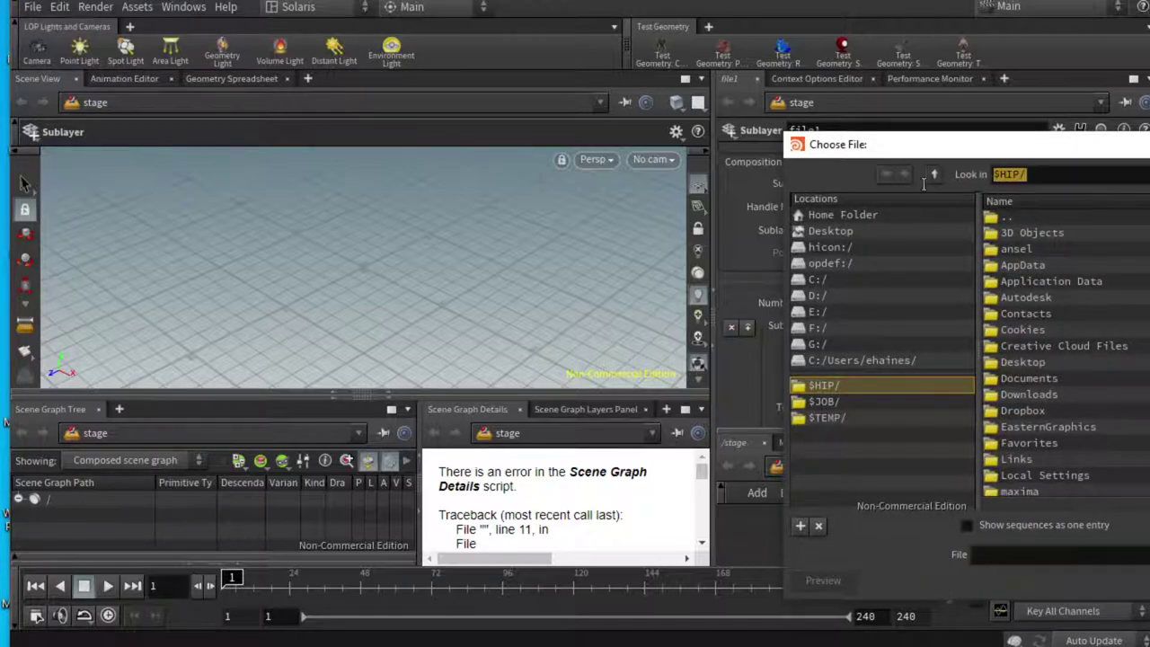
{"action": "type", "text": "c:\\temp\\ho"}
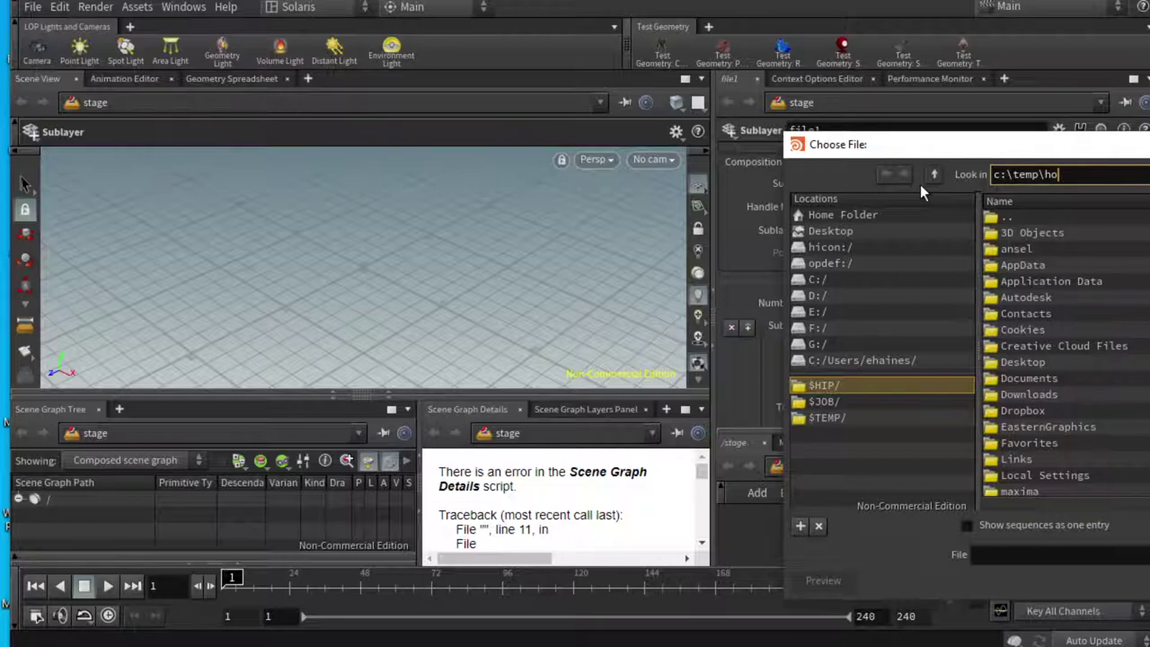
{"action": "type", "text": "udini"}
{"action": "key", "text": "Return"}
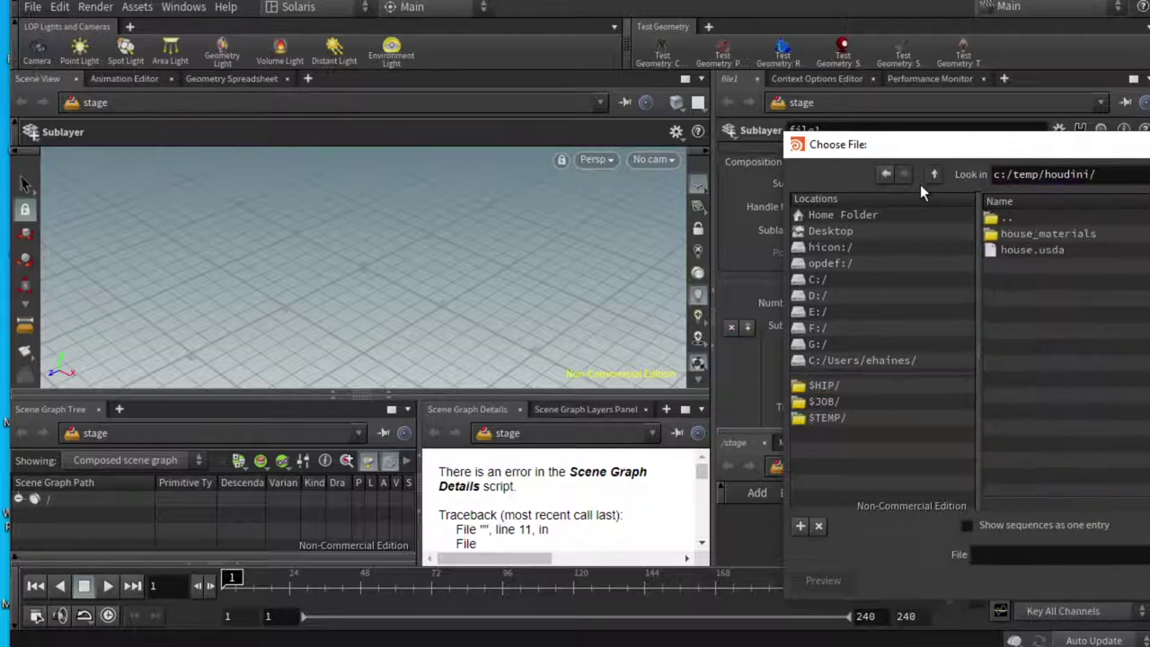
{"action": "left_click", "coordinate": [1025, 250]}
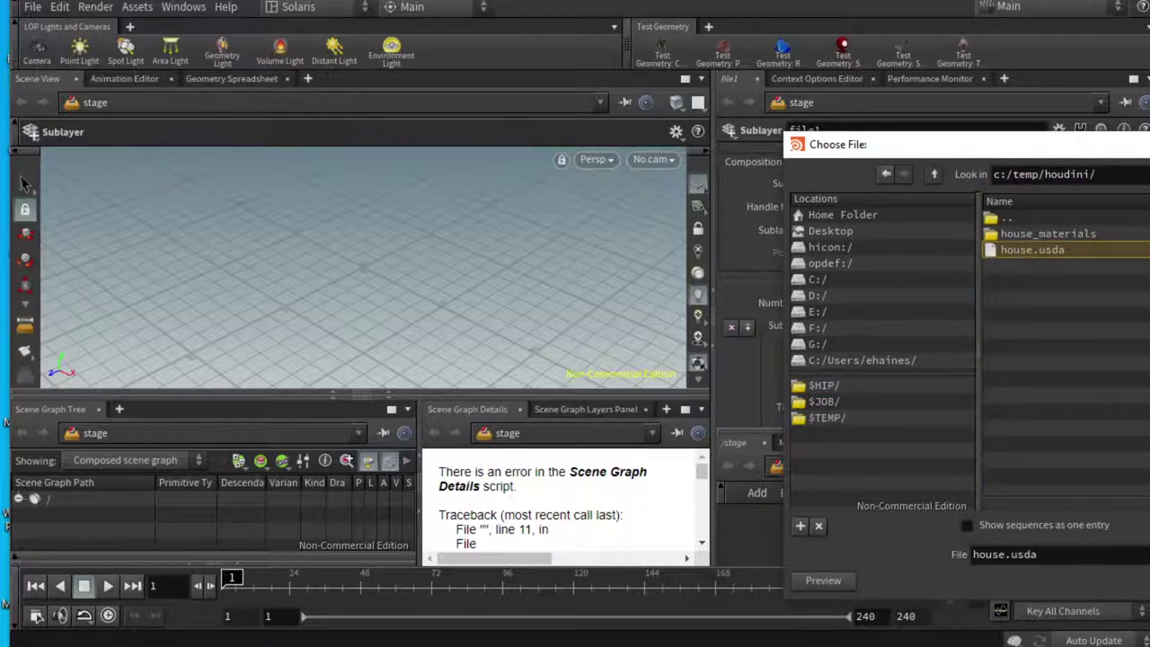
{"action": "key", "text": "Return"}
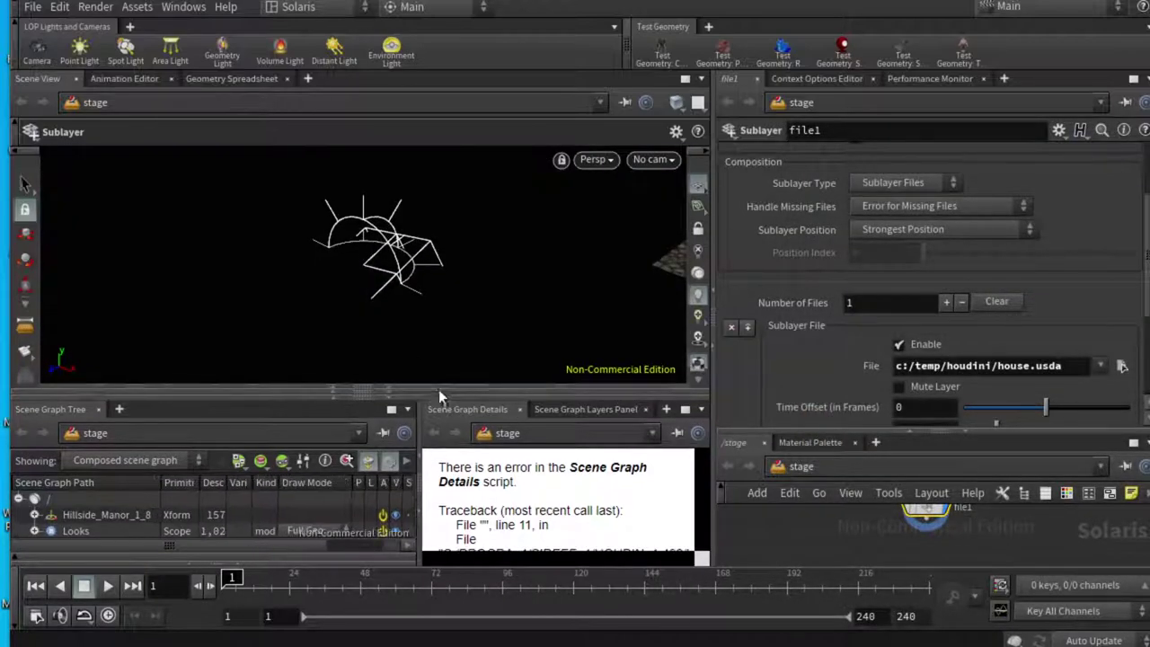
- Examine the imported manor model in the scene view from near and far
{"action": "left_click_drag", "start_coordinate": [438, 394], "coordinate": [672, 385]}
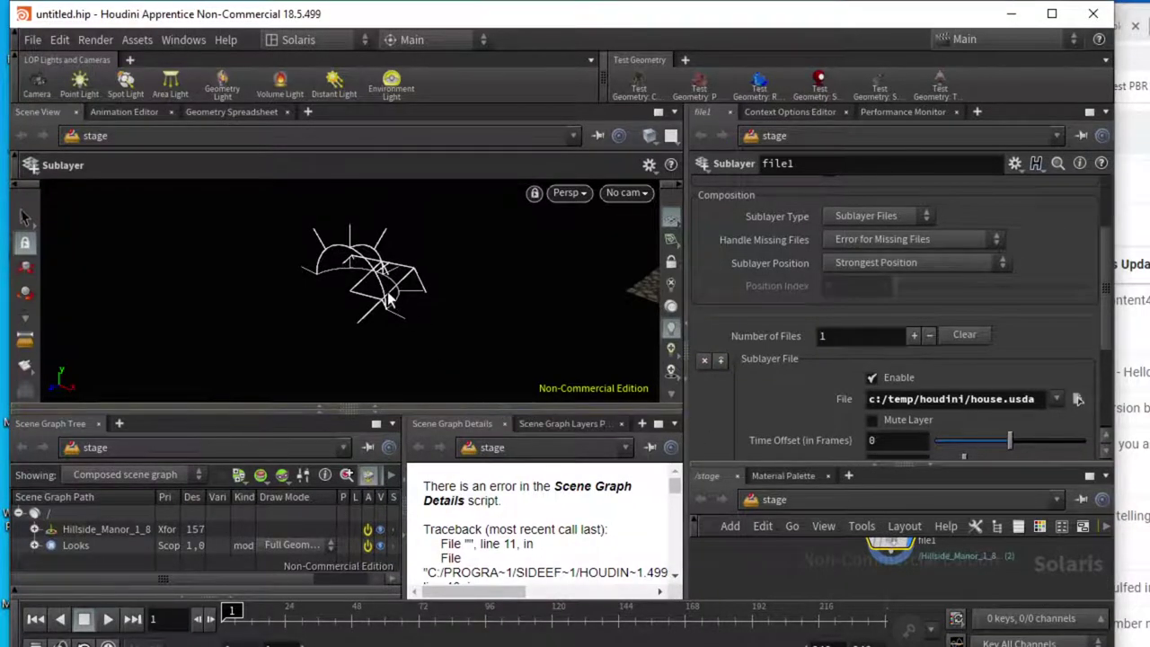
{"action": "key", "text": "Escape"}
{"action": "scroll", "coordinate": [389, 299], "scroll_direction": "down", "scroll_amount": 8}
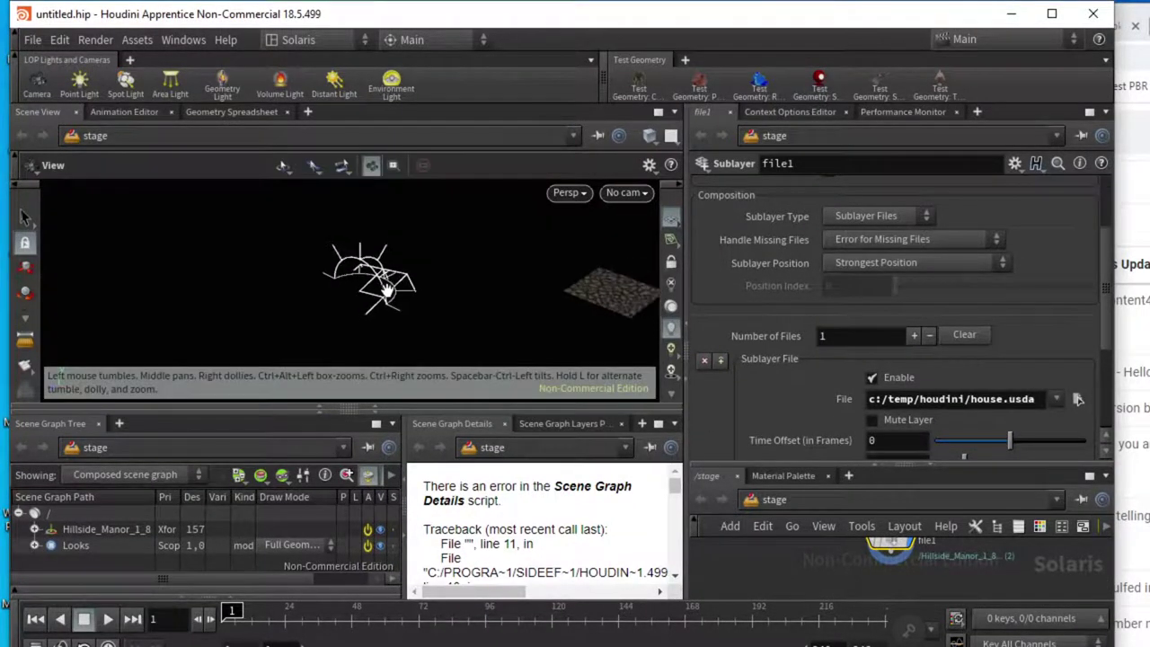
{"action": "scroll", "coordinate": [386, 290], "scroll_direction": "up", "scroll_amount": 6}
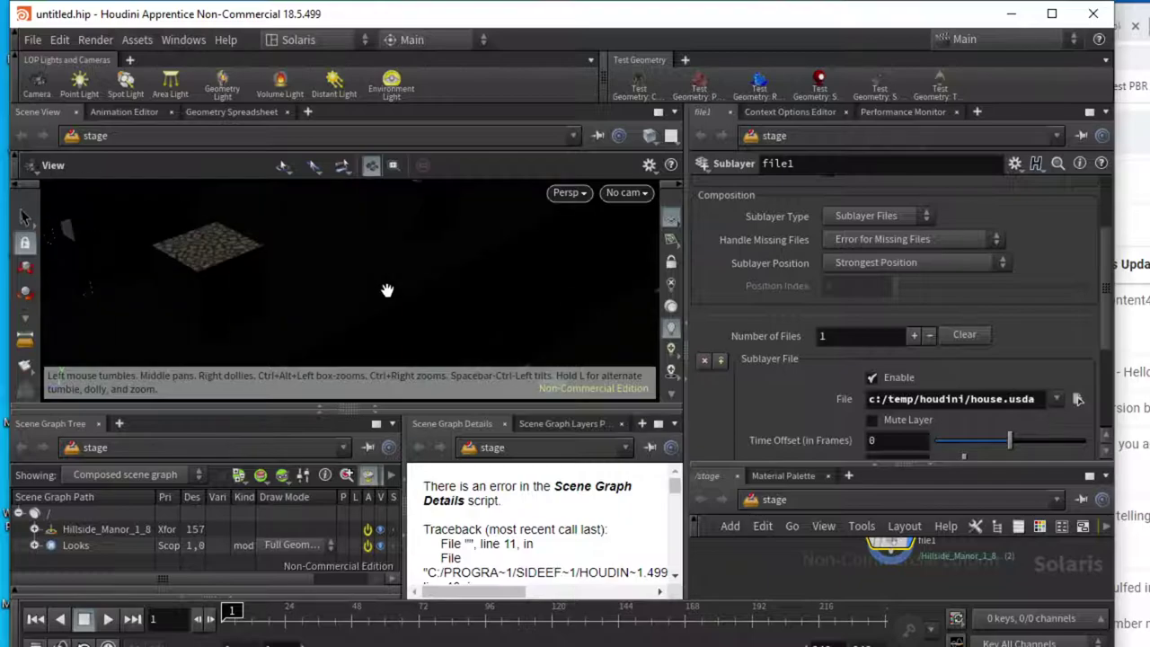
{"action": "scroll", "coordinate": [386, 289], "scroll_direction": "down", "scroll_amount": 6}
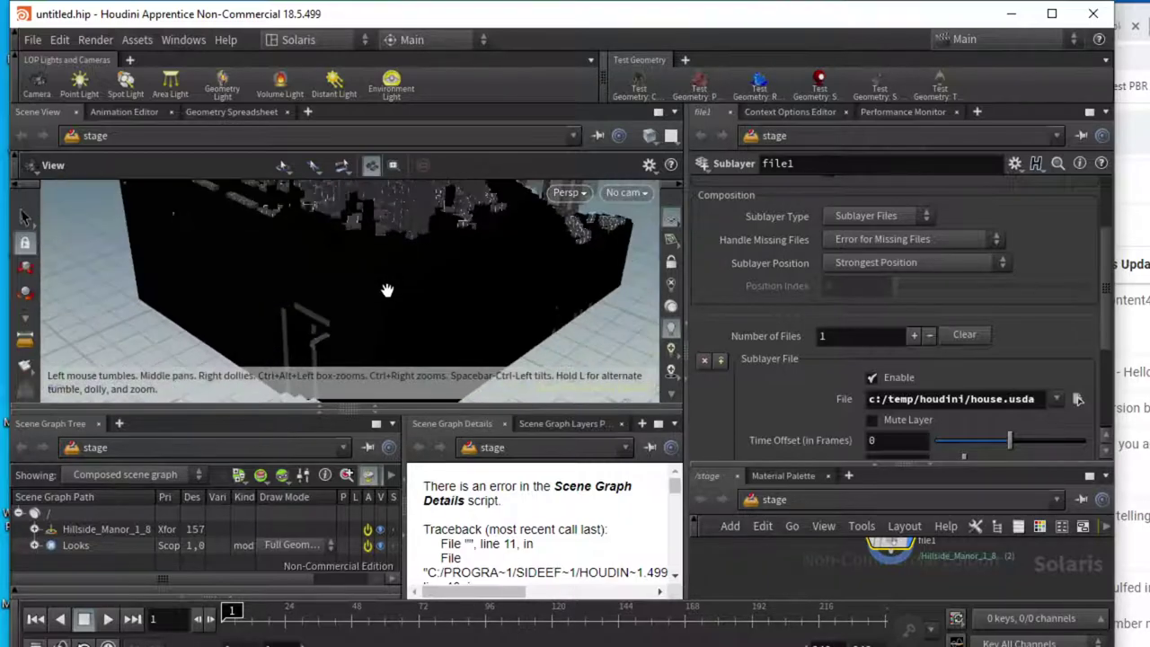
{"action": "scroll", "coordinate": [387, 289], "scroll_direction": "down", "scroll_amount": 5}
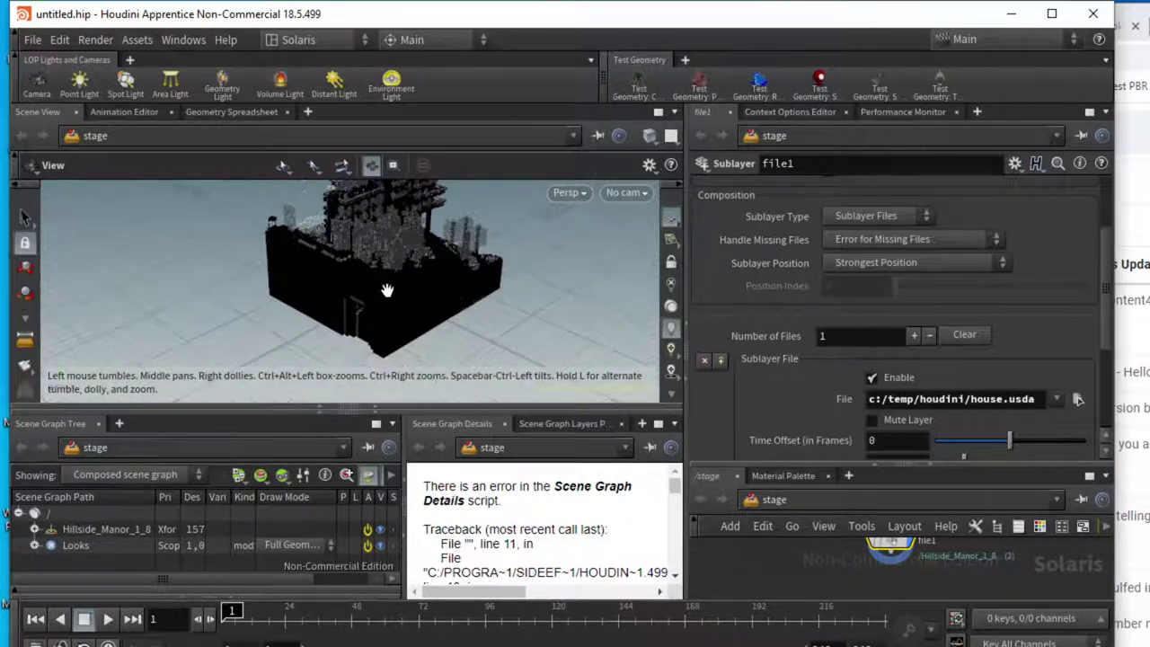
{"action": "key", "text": "Return"}
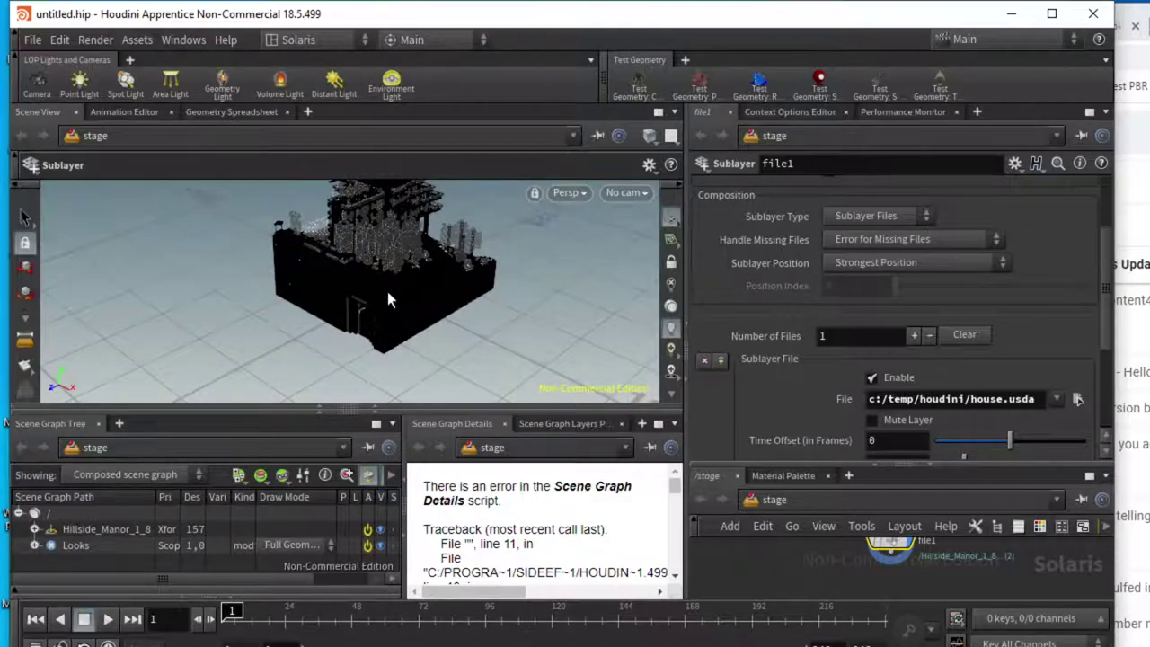
{"action": "key", "text": "Escape"}
{"action": "scroll", "coordinate": [387, 291], "scroll_direction": "up", "scroll_amount": 6}
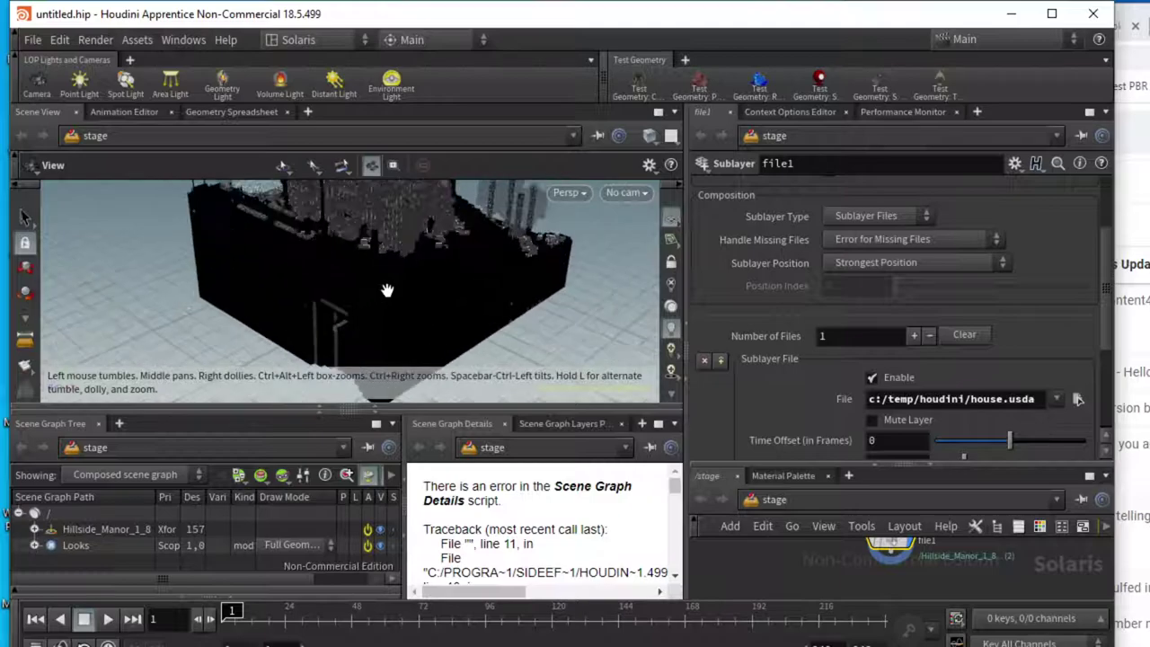
{"action": "scroll", "coordinate": [387, 290], "scroll_direction": "down", "scroll_amount": 6}
{"action": "key", "text": "Return"}
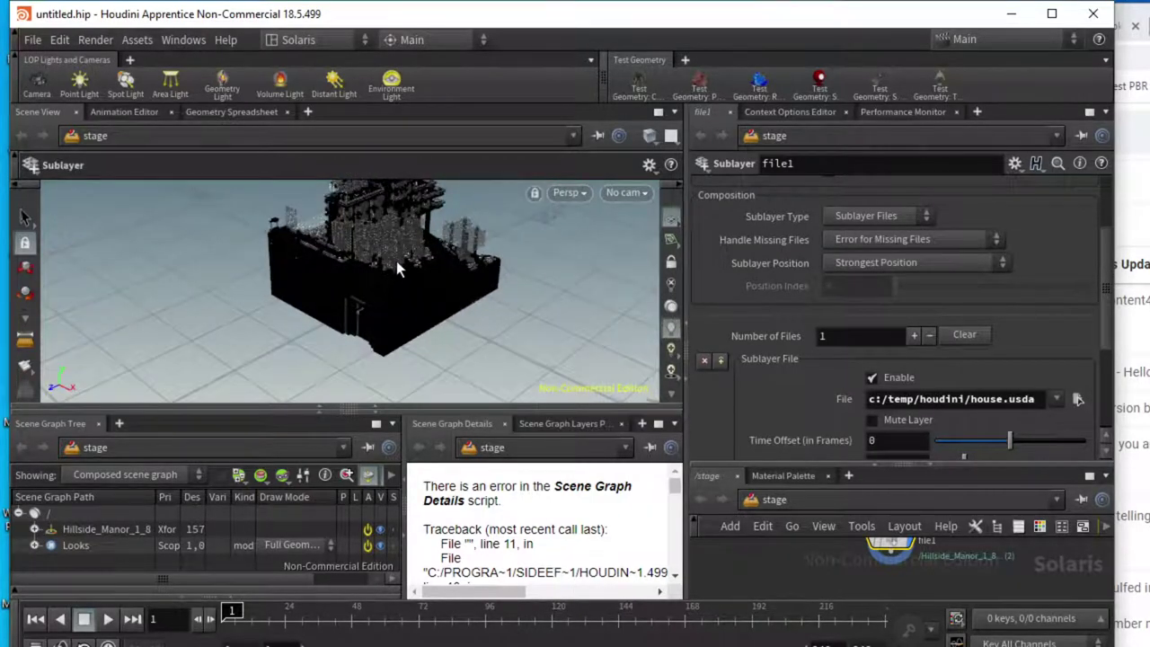
- Expand Hillside_Manor in the scene graph tree and turn off the visibility of its Sun light
{"action": "key", "text": "Escape"}
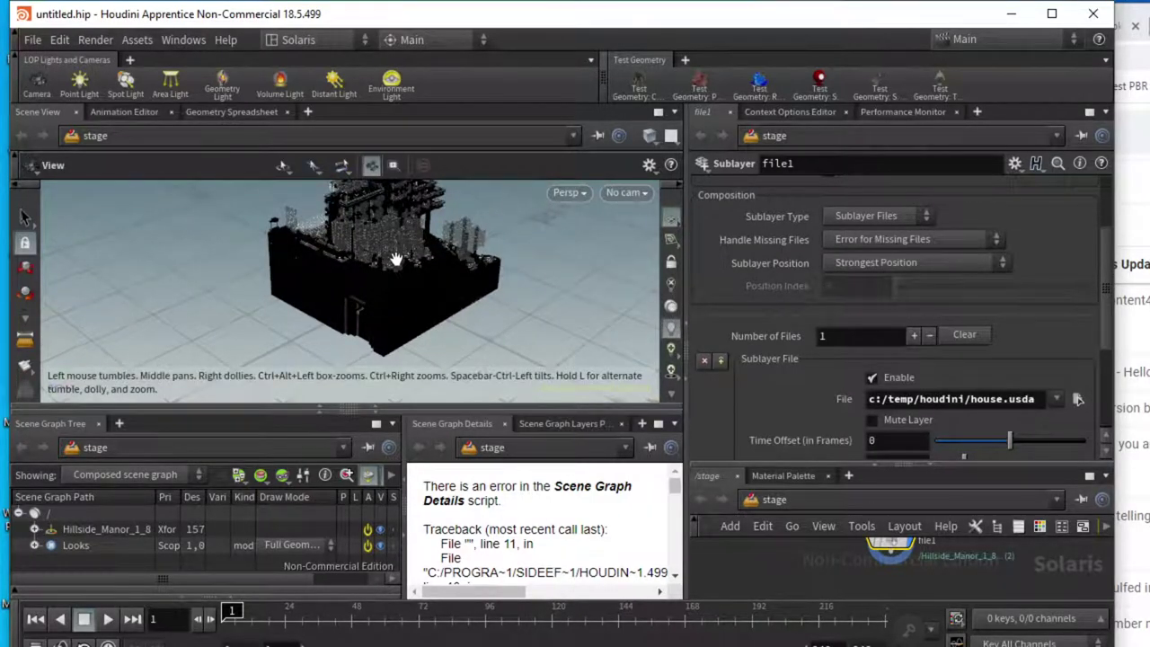
{"action": "left_click_drag", "start_coordinate": [397, 260], "coordinate": [377, 302]}
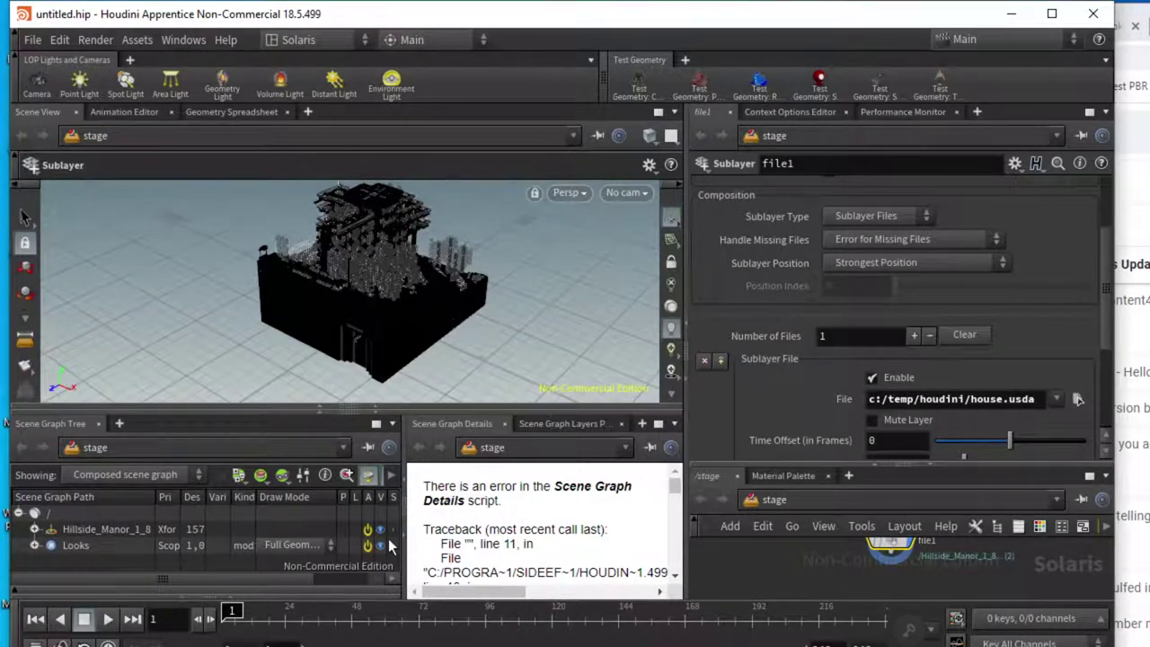
{"action": "left_click", "coordinate": [35, 531]}
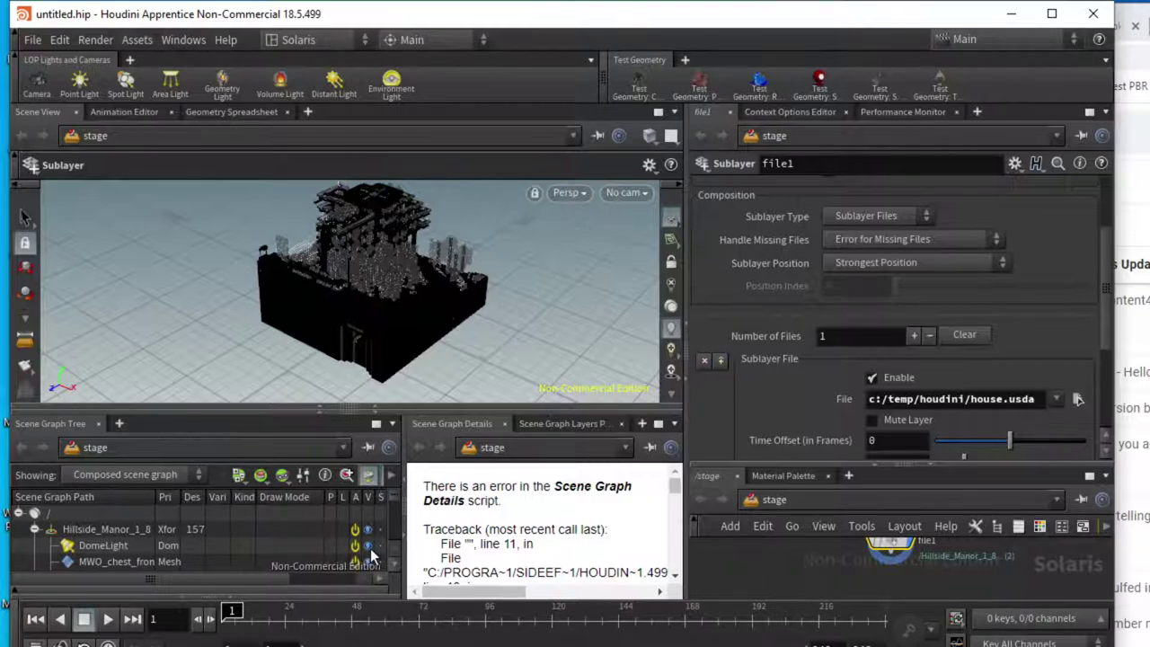
{"action": "scroll", "coordinate": [305, 545], "scroll_direction": "down", "scroll_amount": 10}
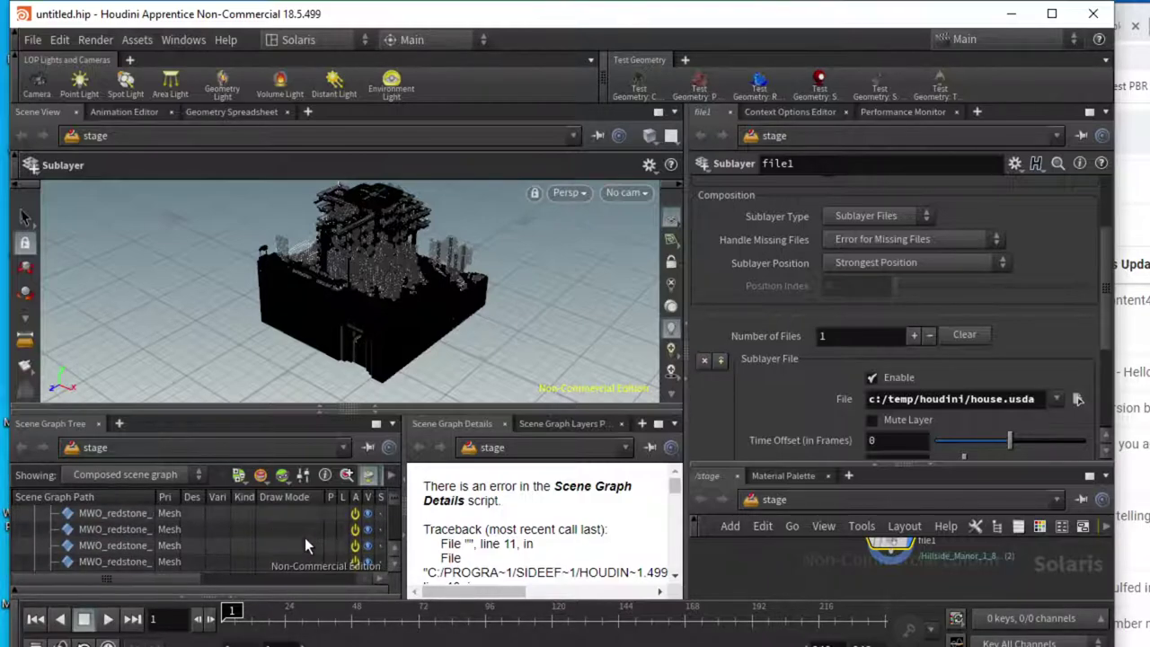
{"action": "scroll", "coordinate": [305, 538], "scroll_direction": "down", "scroll_amount": 8}
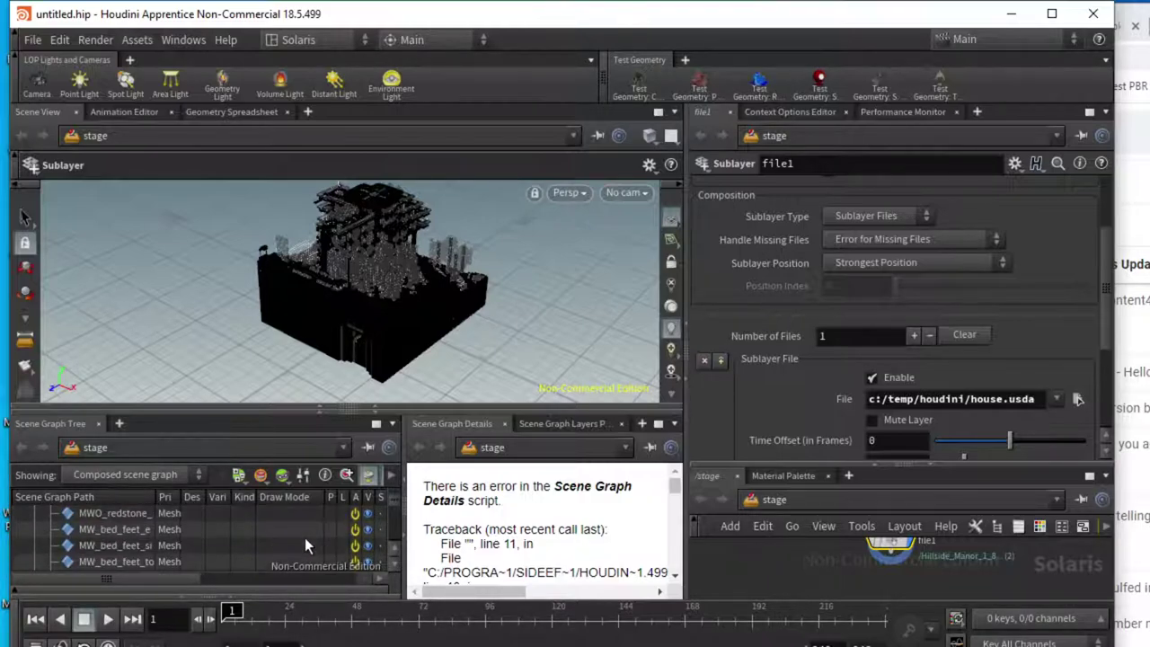
{"action": "left_click", "coordinate": [367, 550]}
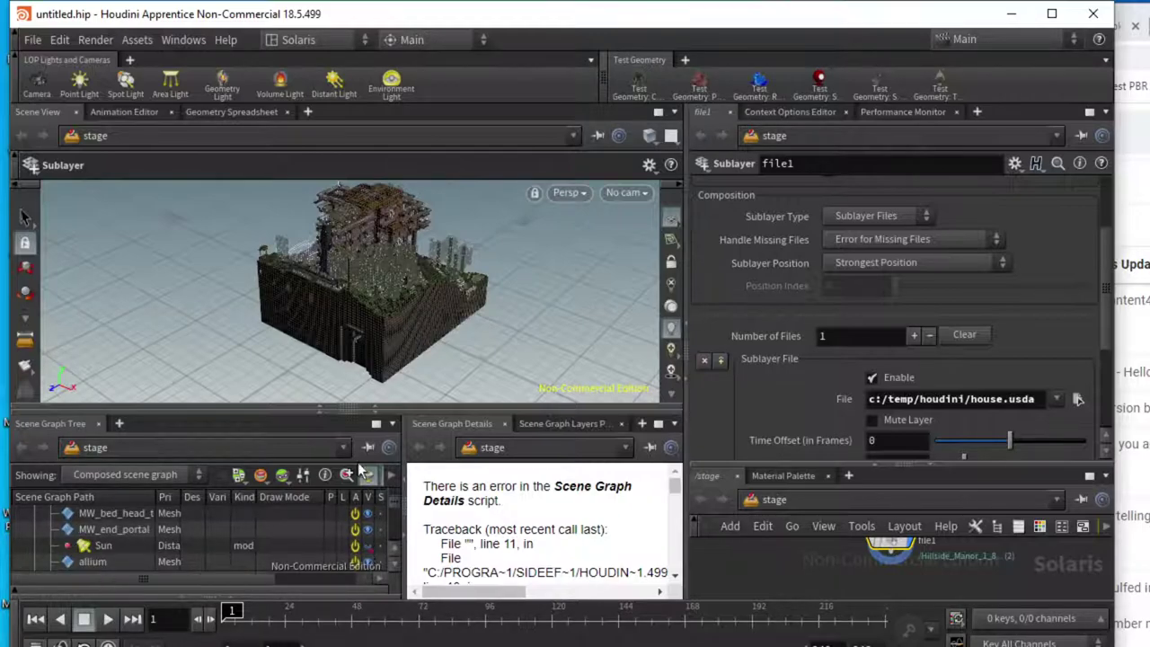
- Place a new distant light on the construction plane beside the manor's hillside
{"action": "key", "text": "Escape"}
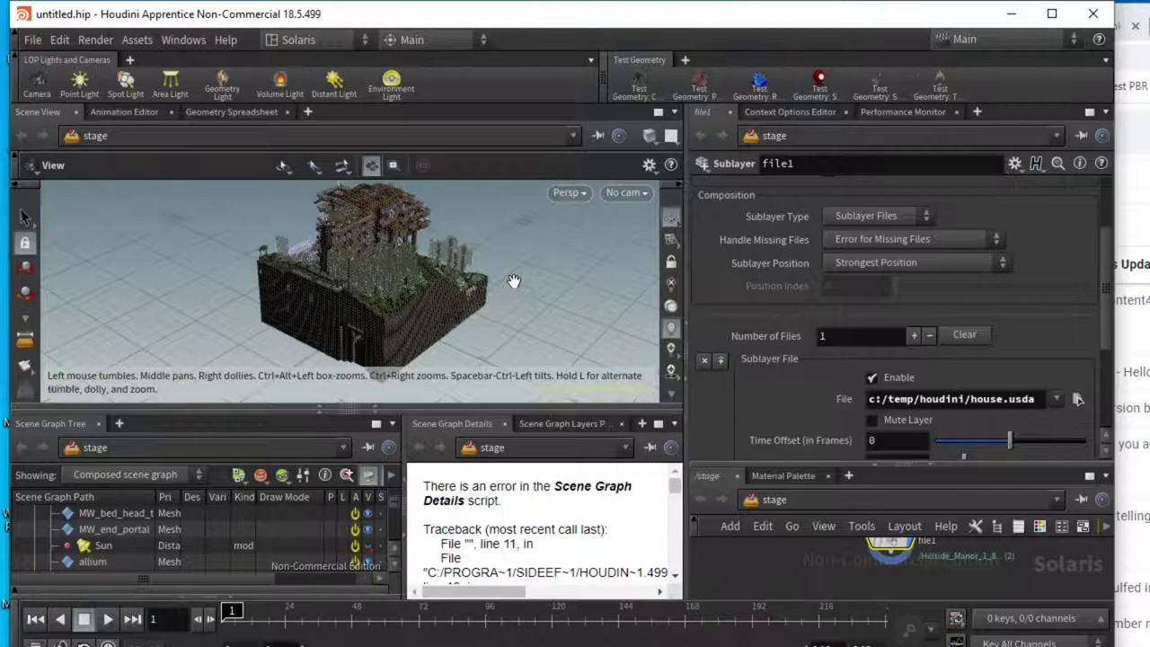
{"action": "left_click_drag", "start_coordinate": [514, 282], "coordinate": [384, 241]}
{"action": "right_click_drag", "start_coordinate": [384, 241], "coordinate": [384, 284]}
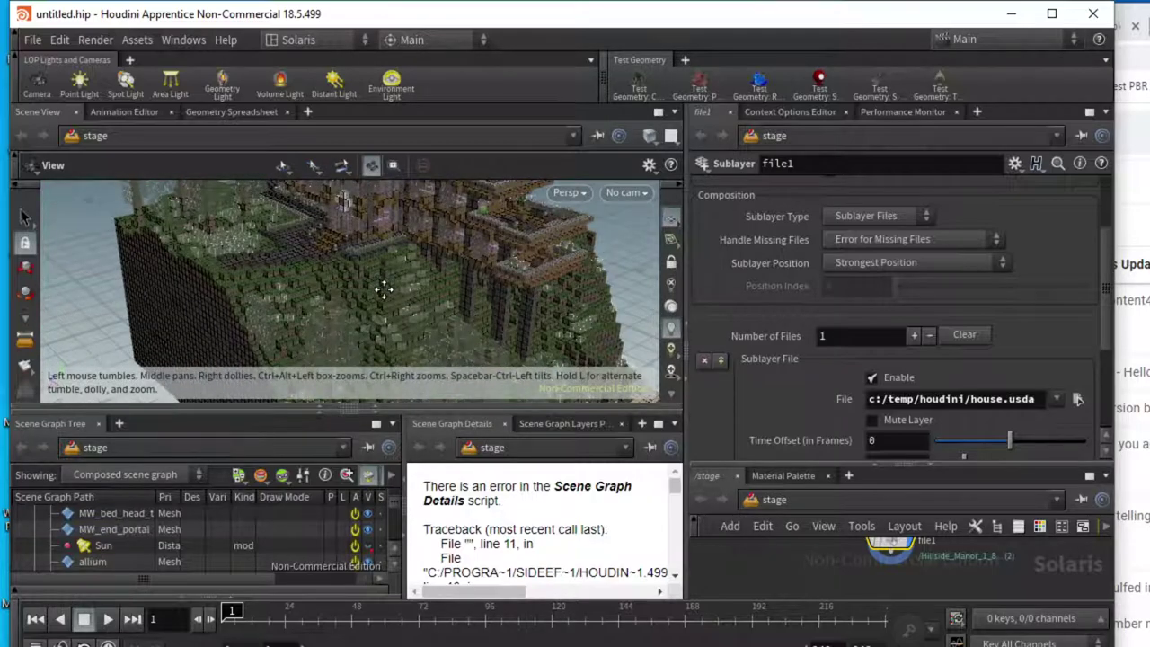
{"action": "left_click_drag", "start_coordinate": [384, 284], "coordinate": [366, 300]}
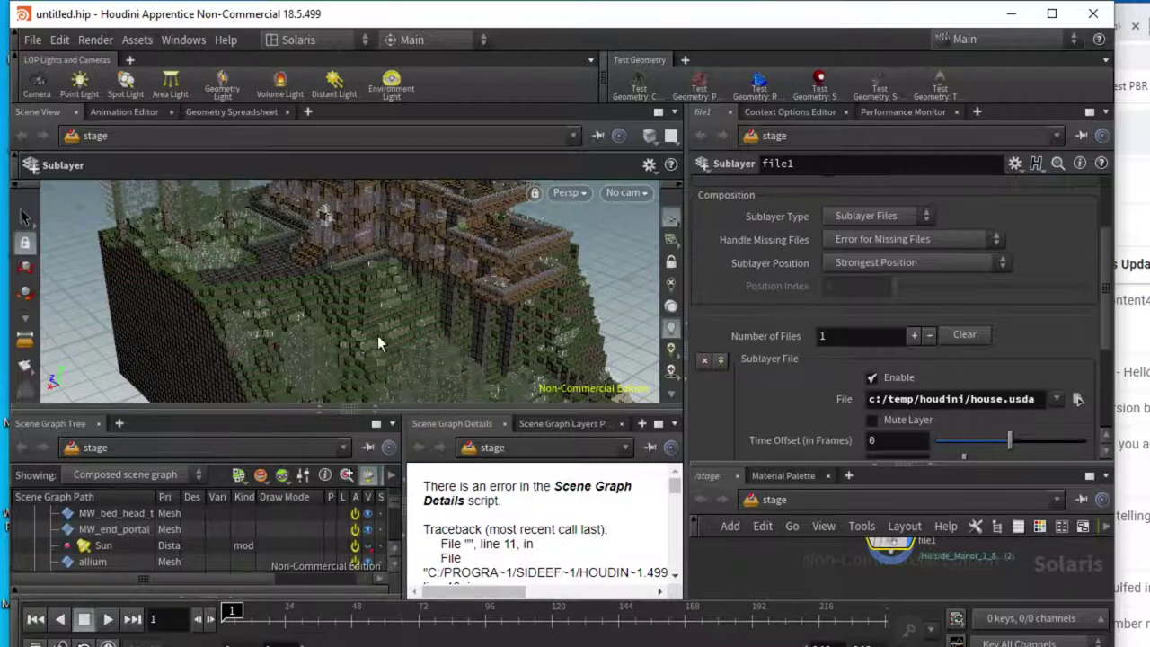
{"action": "left_click", "coordinate": [330, 84]}
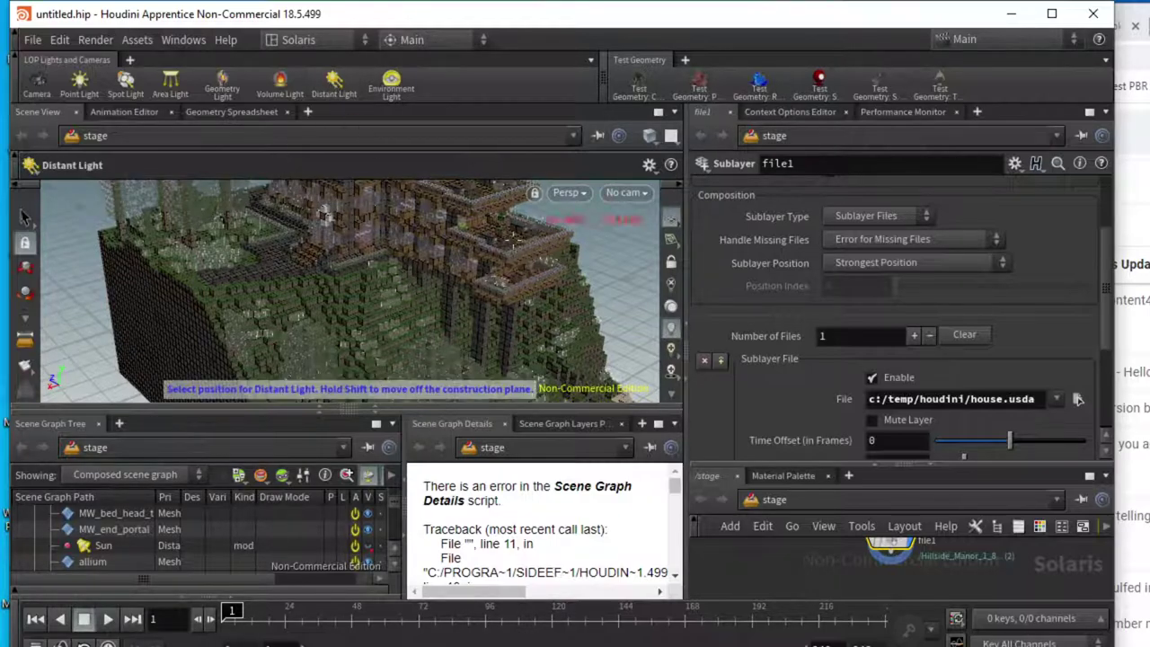
{"action": "left_click", "coordinate": [624, 324]}
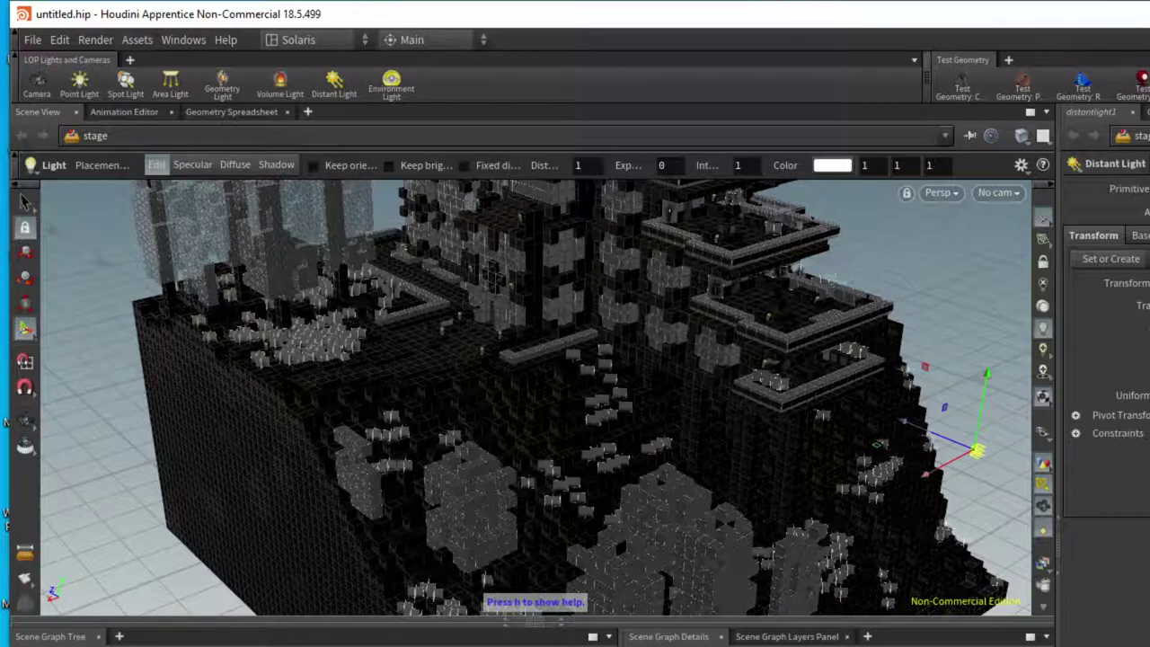
- Rotate the distant light around several axes to aim its illumination at the manor and hillside
{"action": "left_click", "coordinate": [25, 277]}
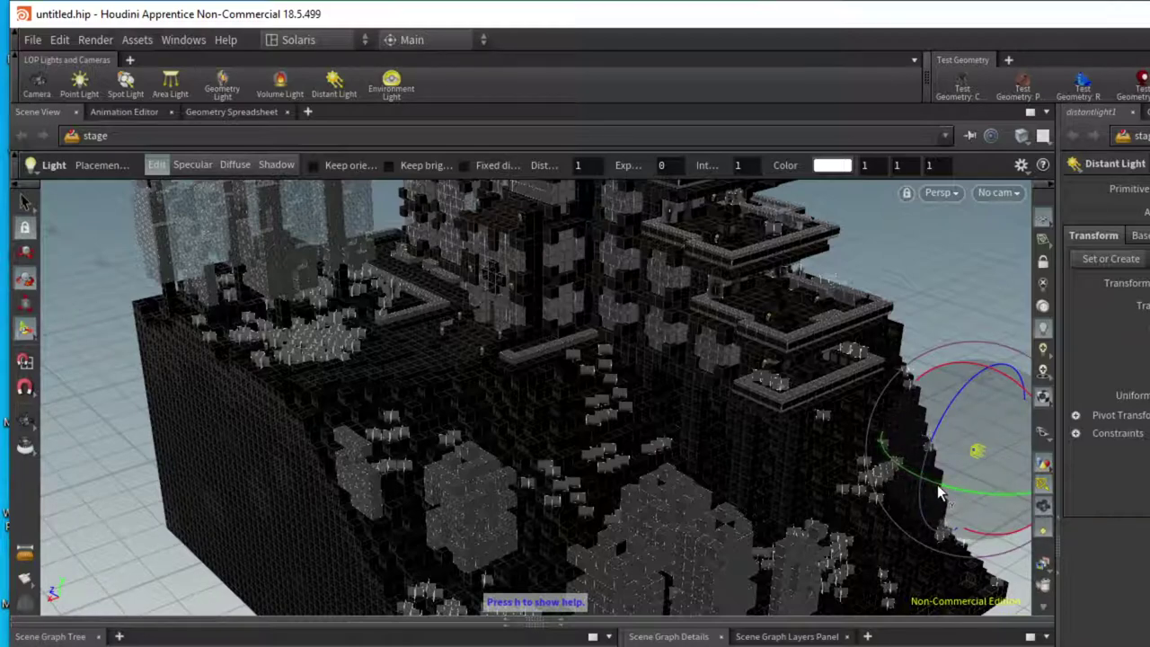
{"action": "left_click_drag", "start_coordinate": [930, 490], "coordinate": [1016, 492]}
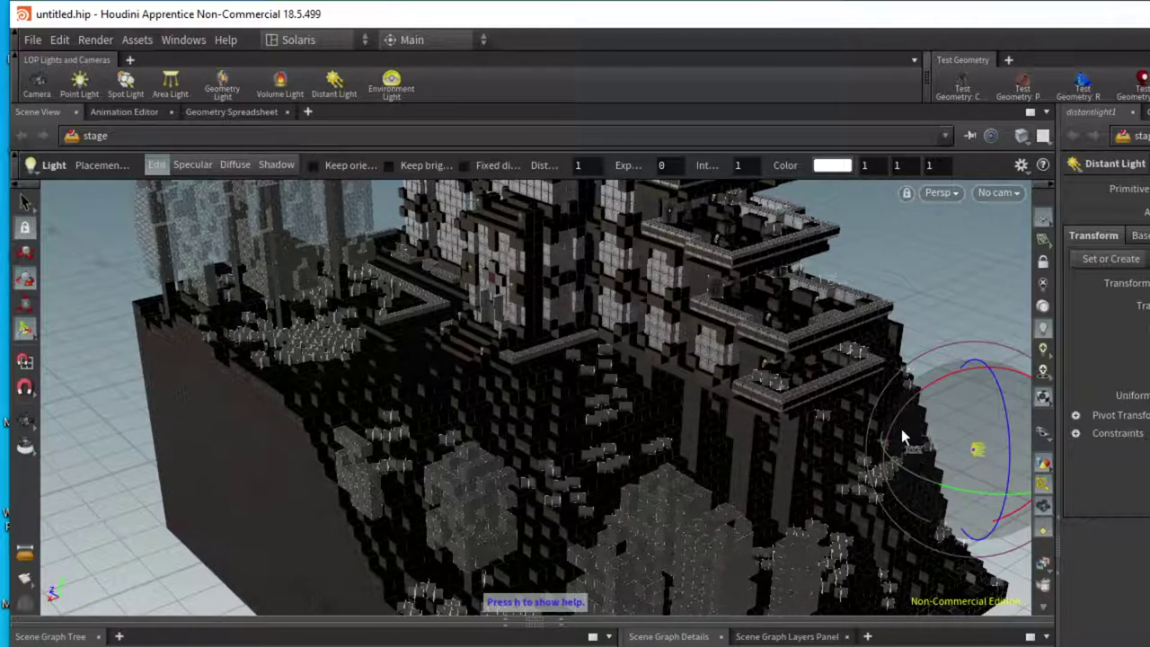
{"action": "mouse_move", "coordinate": [908, 432]}
{"action": "left_mouse_down"}
{"action": "mouse_move", "coordinate": [986, 383]}
{"action": "mouse_move", "coordinate": [942, 402]}
{"action": "left_mouse_up"}
{"action": "left_click_drag", "start_coordinate": [947, 393], "coordinate": [949, 397]}
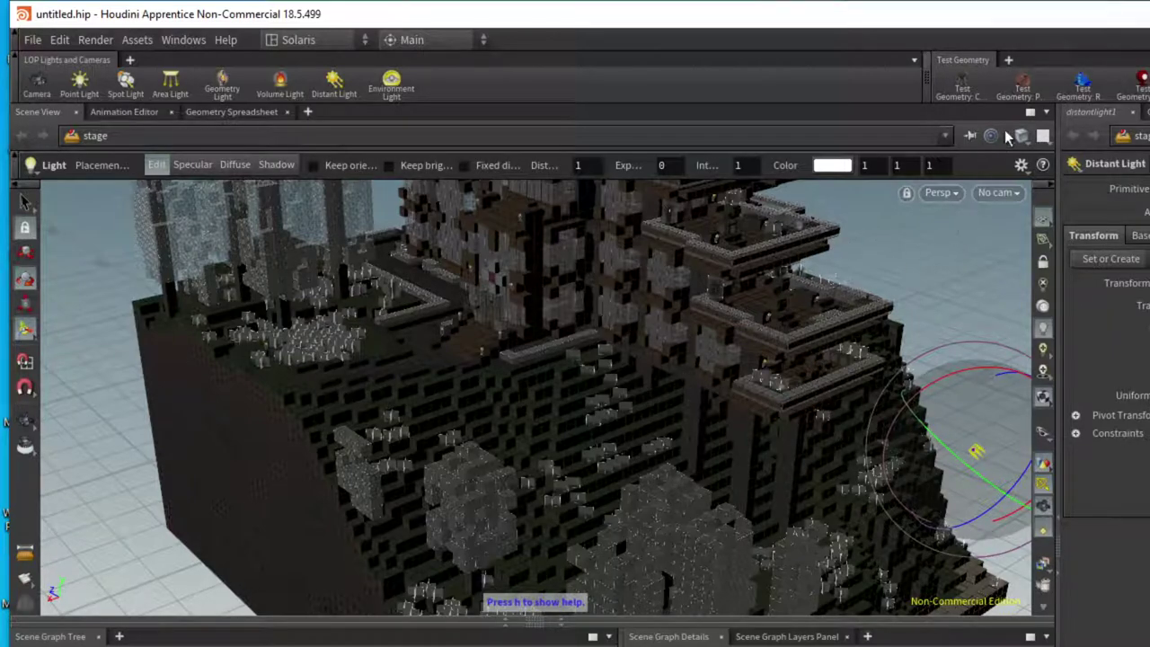
- Switch the scene view's renderer from Houdini GL to Karma (Beta)
{"action": "left_click", "coordinate": [937, 198]}
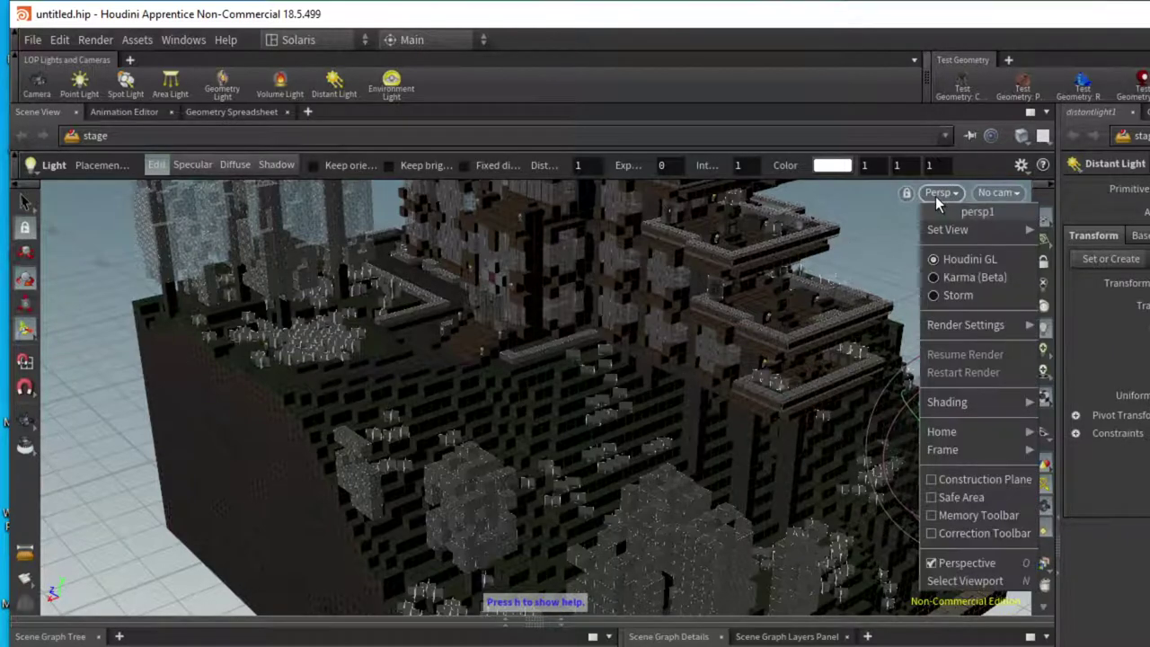
{"action": "left_click", "coordinate": [960, 279]}
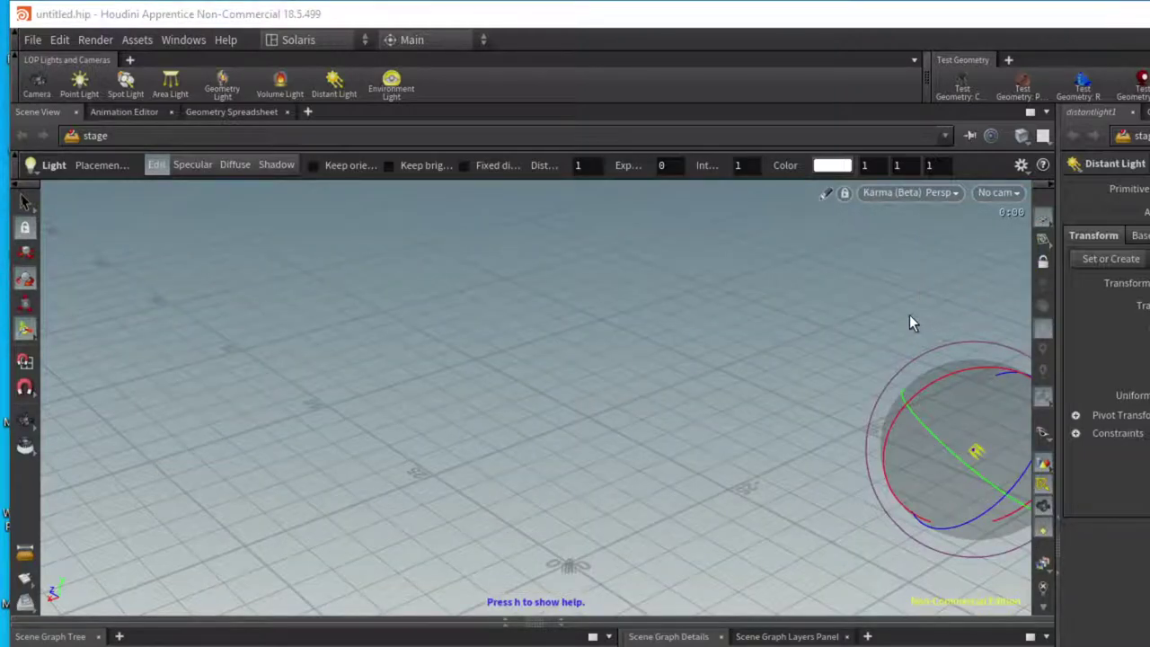